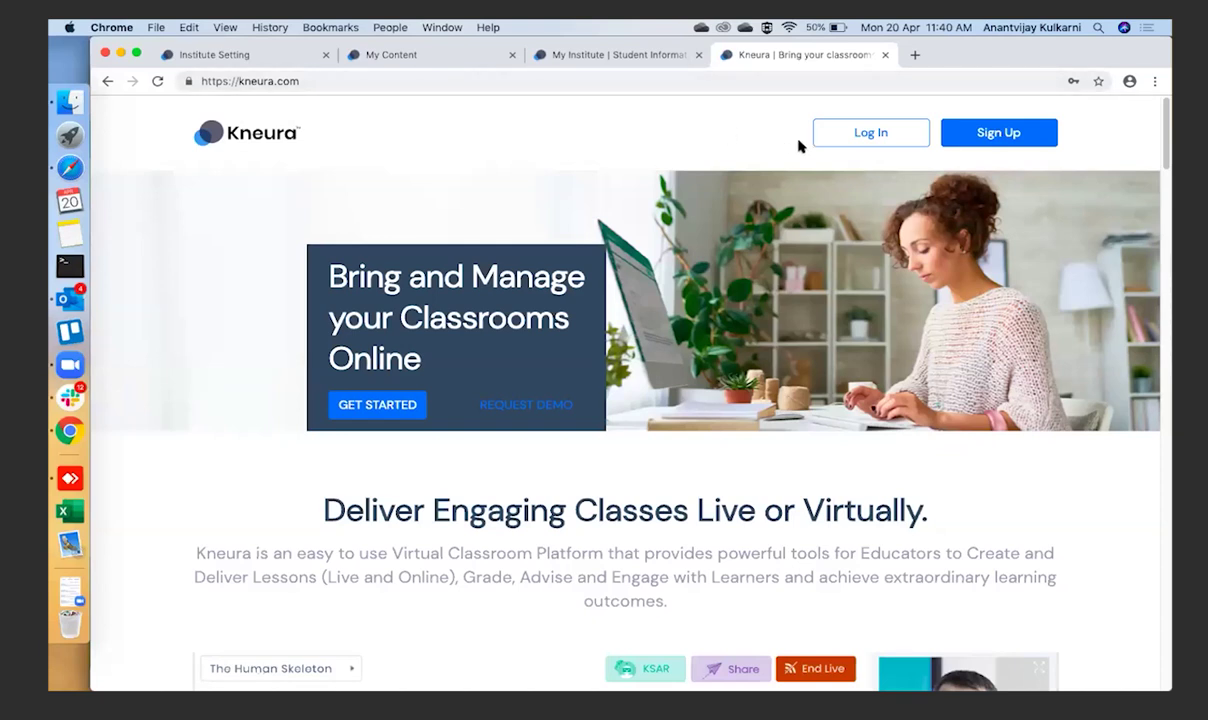
View the sign-in form and the account creation form on the Kneura home page, closing each without submitting.
click(867, 134)
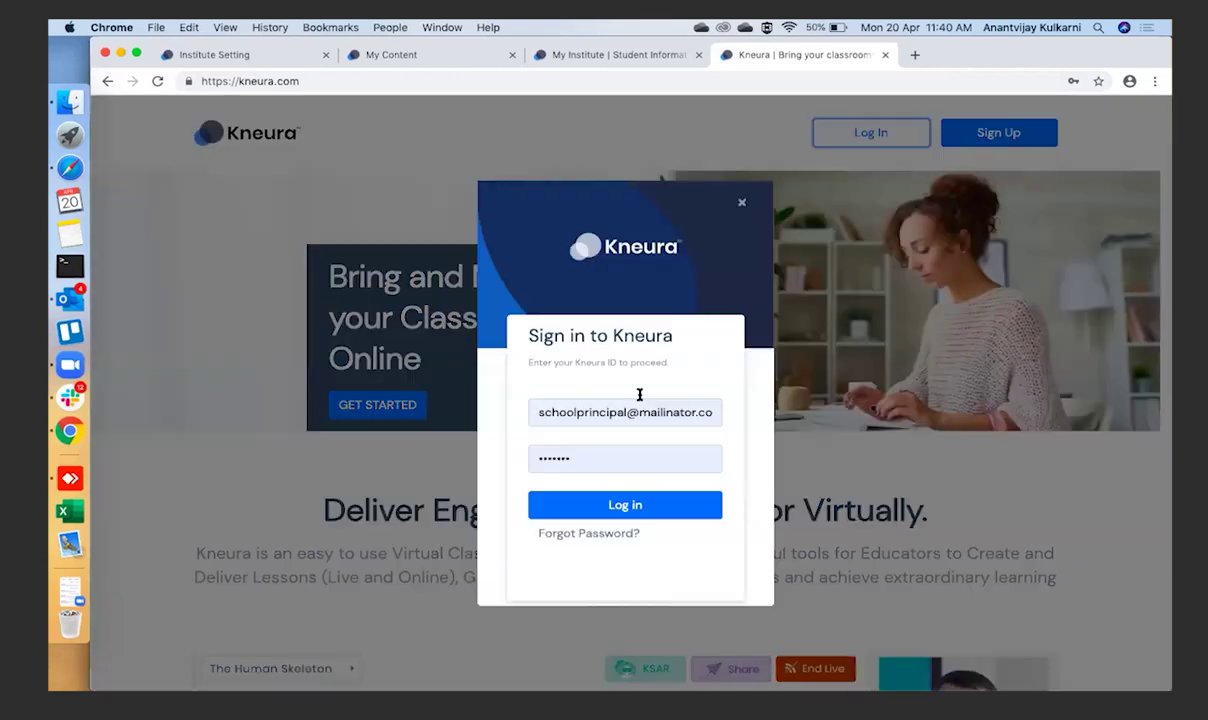
click(742, 206)
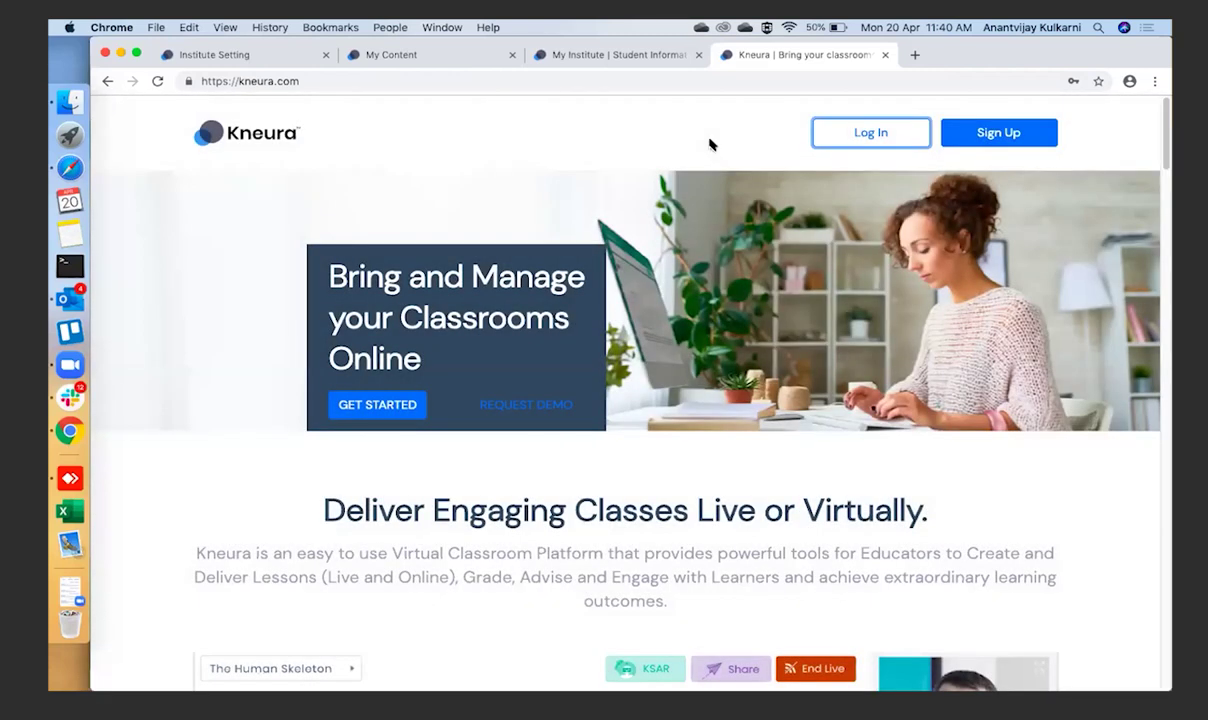
click(965, 134)
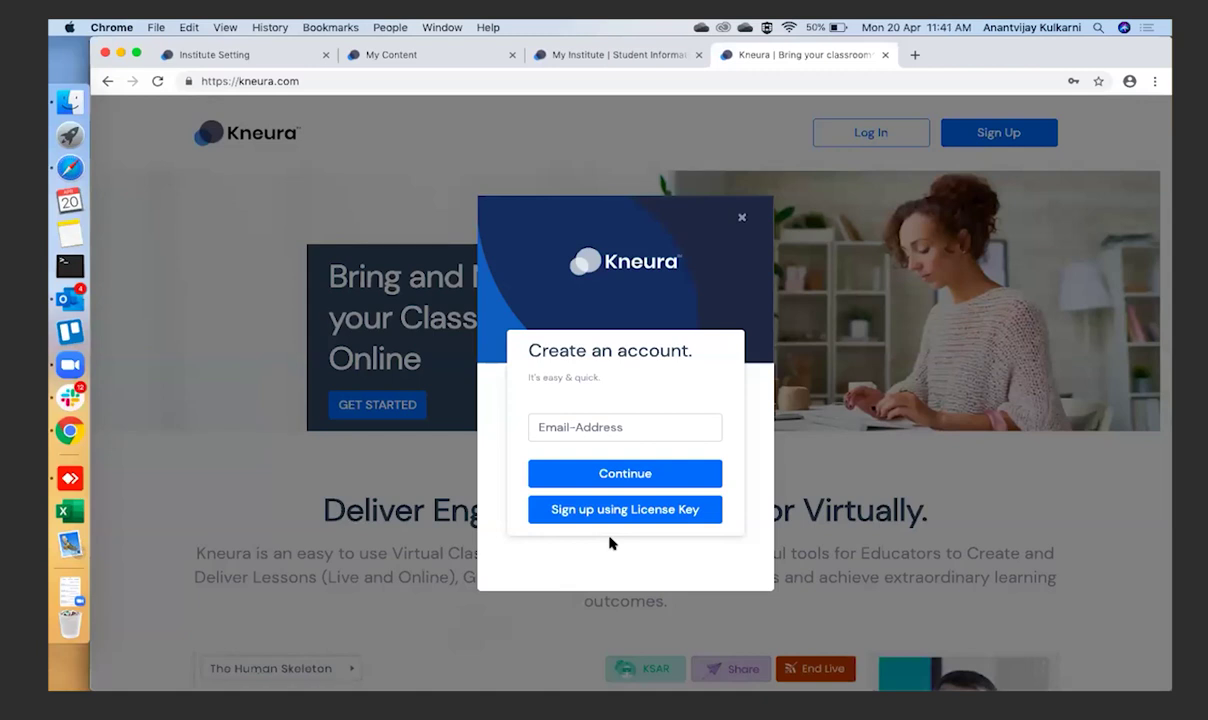
click(742, 217)
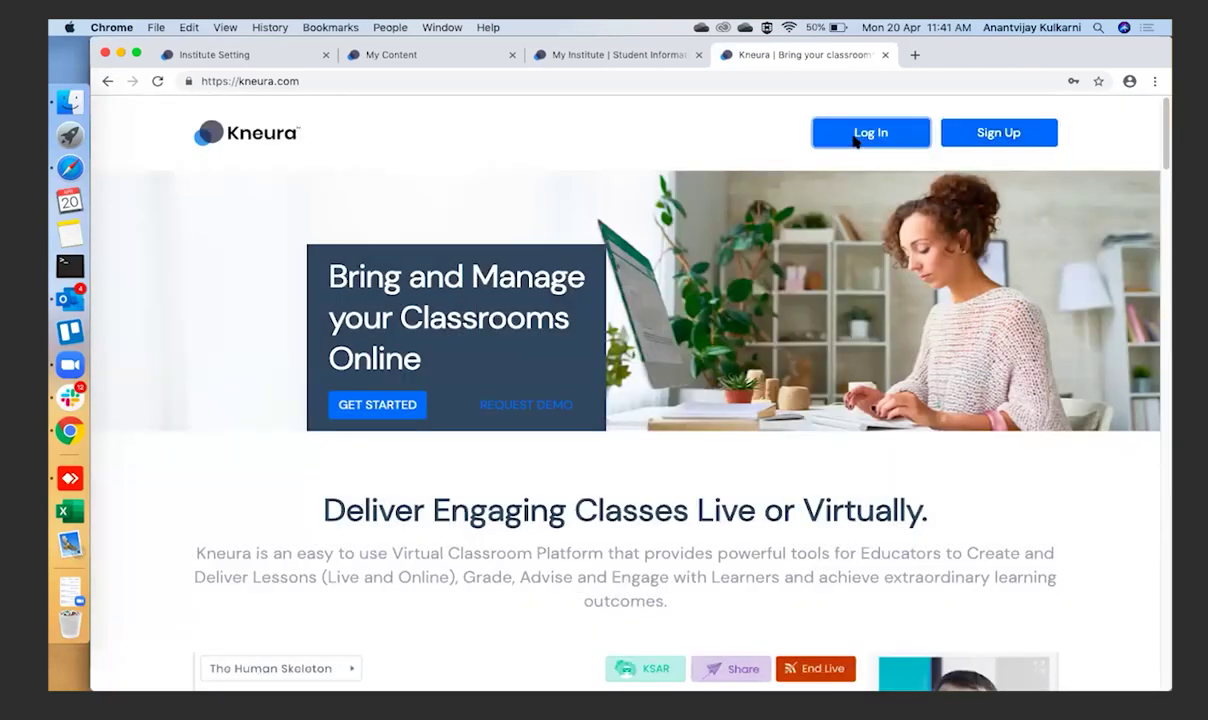
click(855, 136)
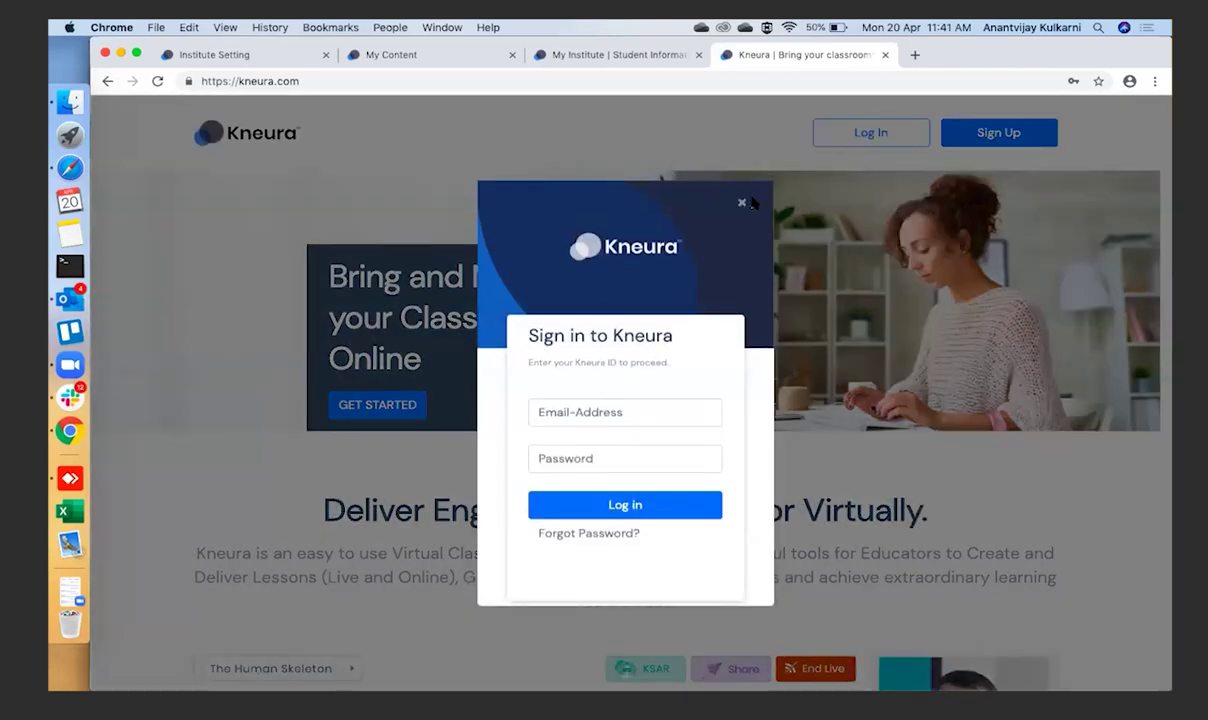
click(742, 206)
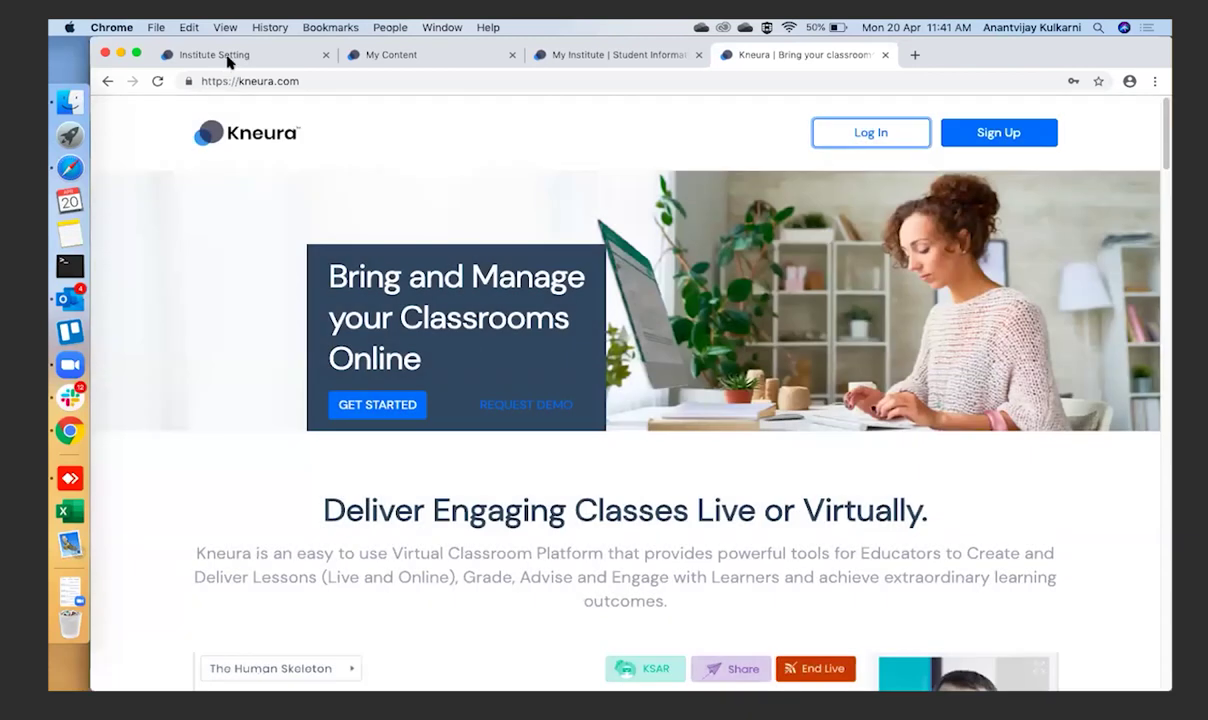
Look over the school's class dashboard and its institute settings, ending on the My Institute page.
key(super+1)
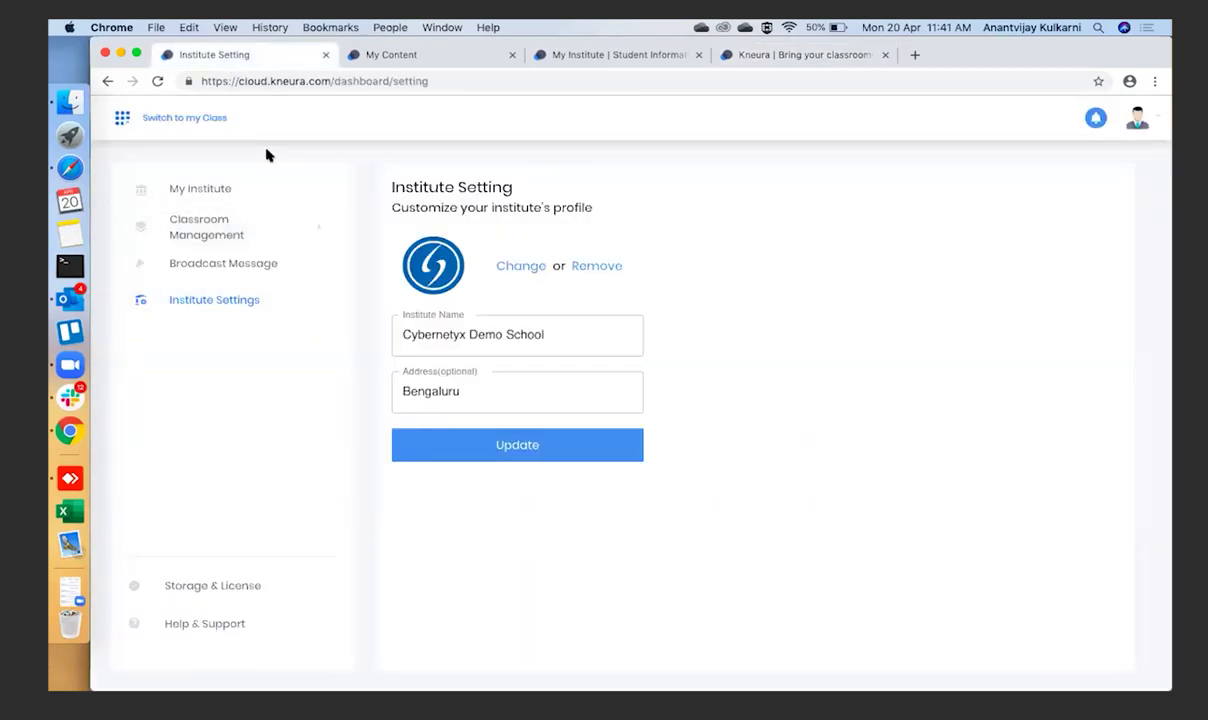
click(229, 189)
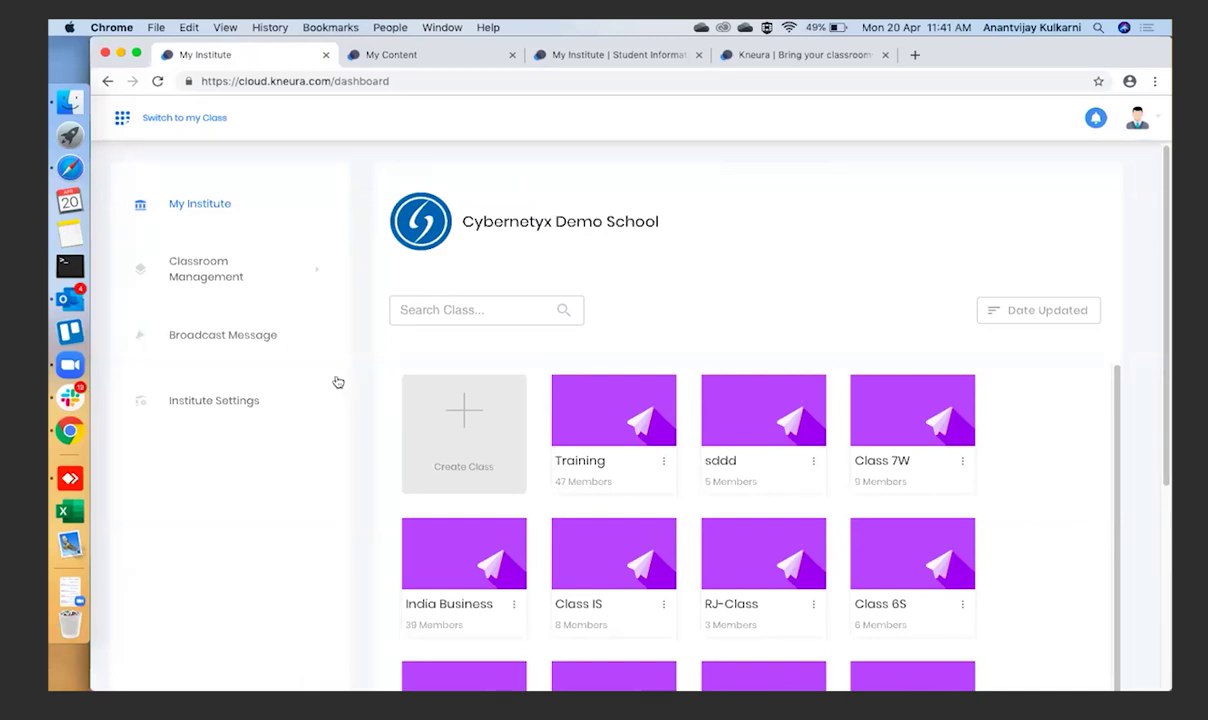
click(251, 396)
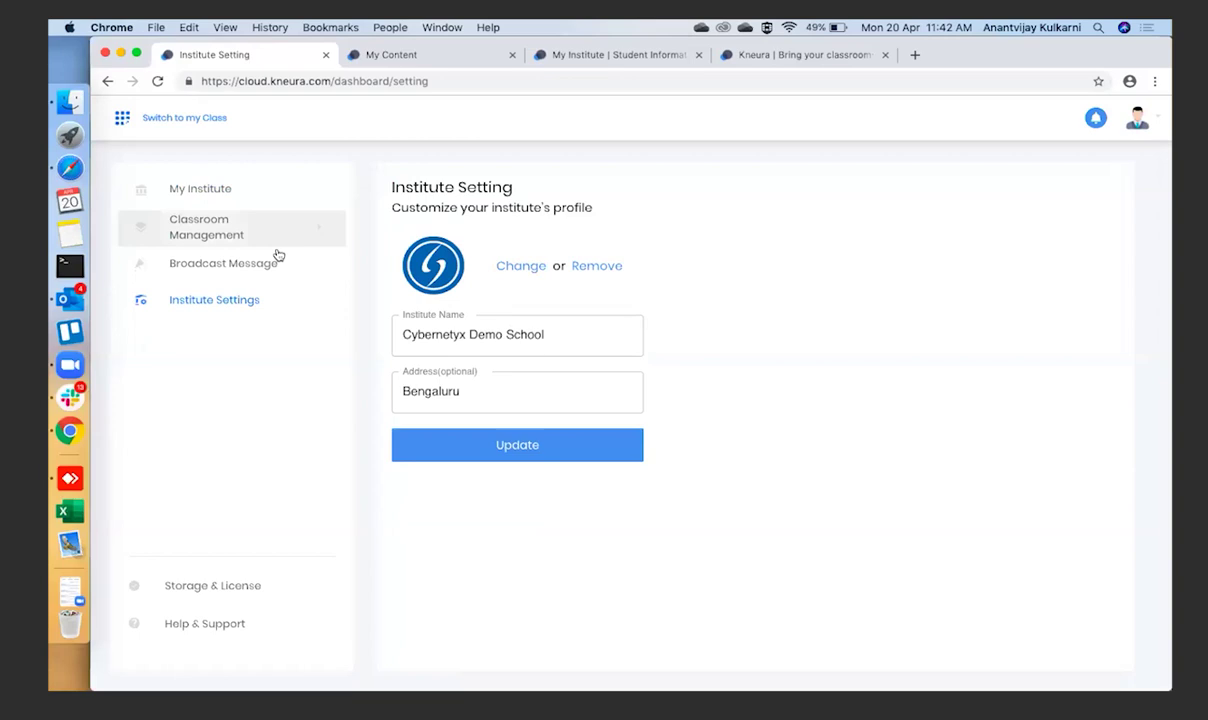
click(228, 195)
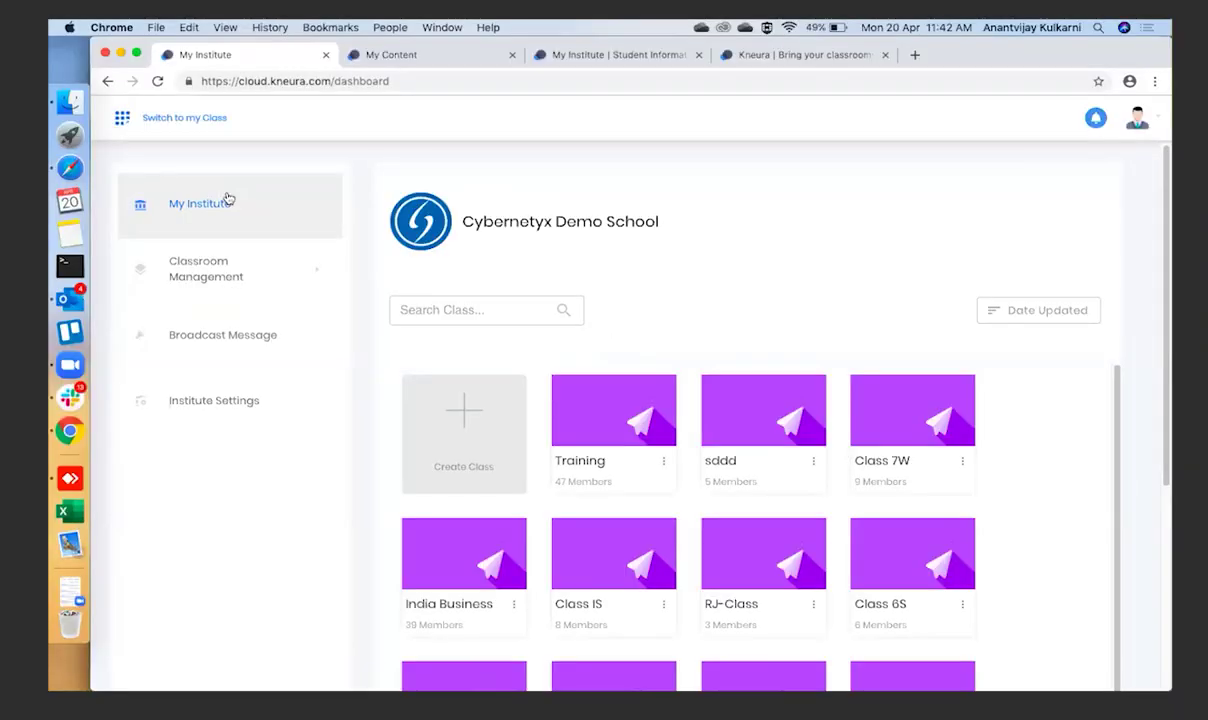
Open the bulk student upload form from the student creation form in Student Management.
click(236, 273)
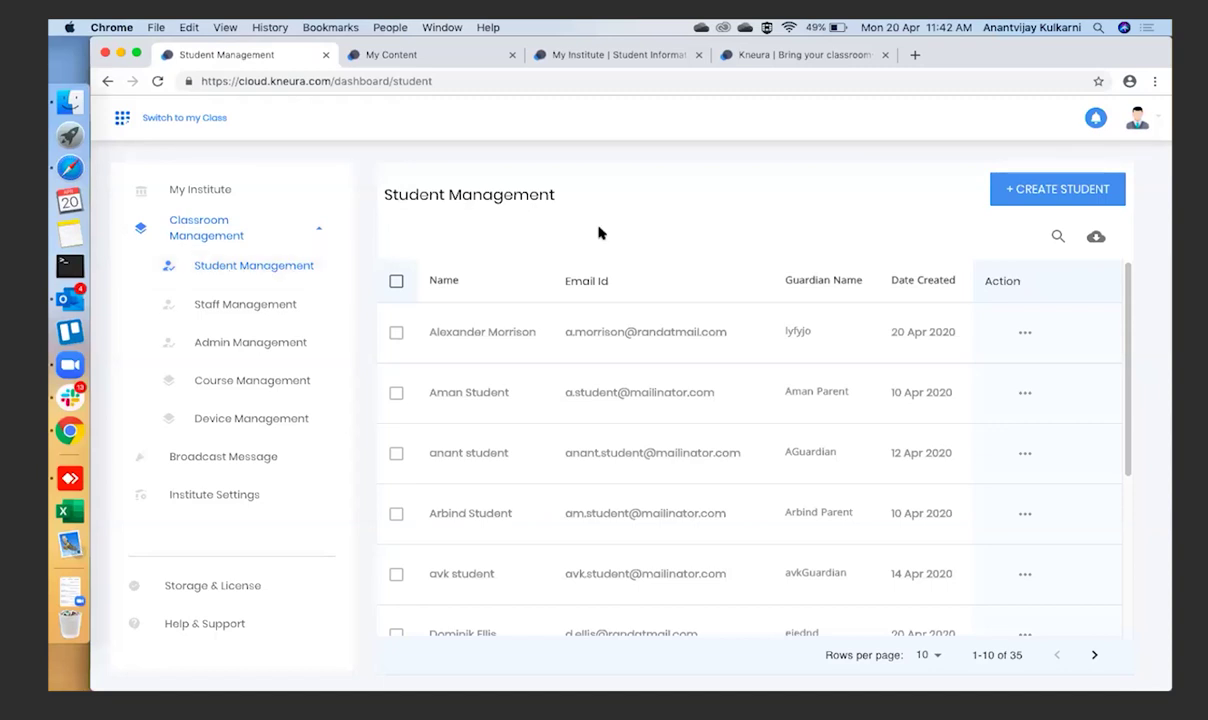
click(1043, 196)
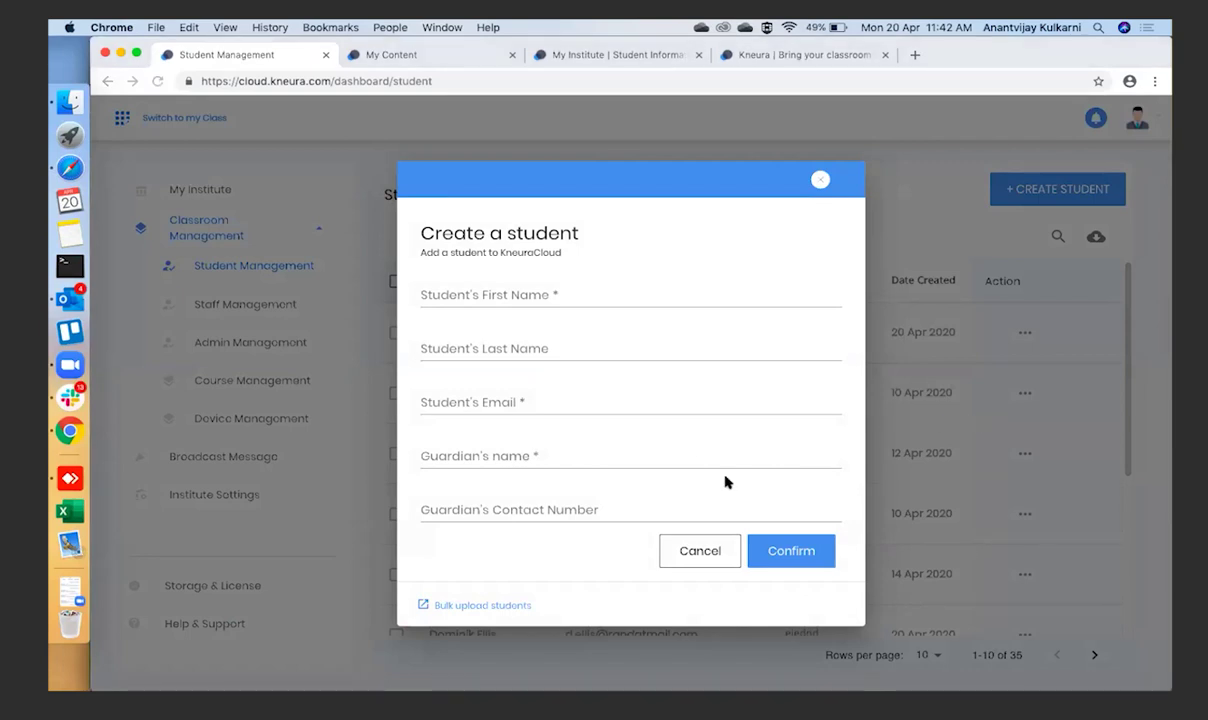
click(453, 606)
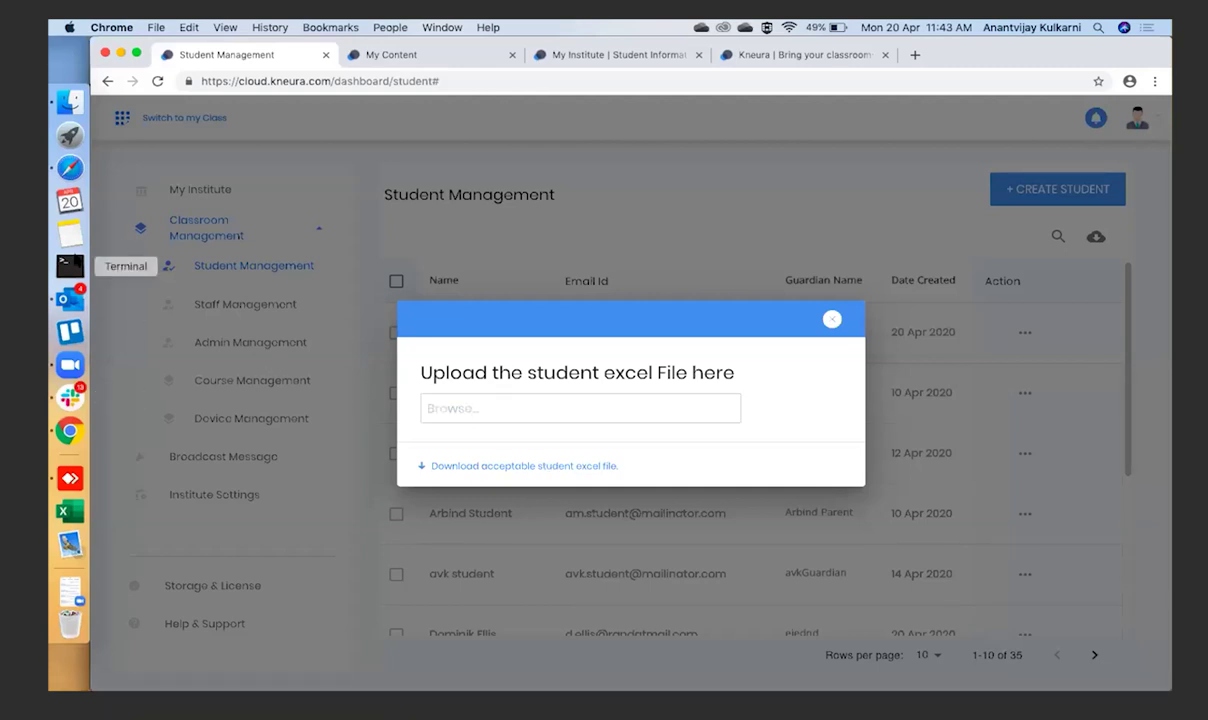
Switch to Finder and open student.xlsx from the Demo folder to examine the student spreadsheet.
click(69, 102)
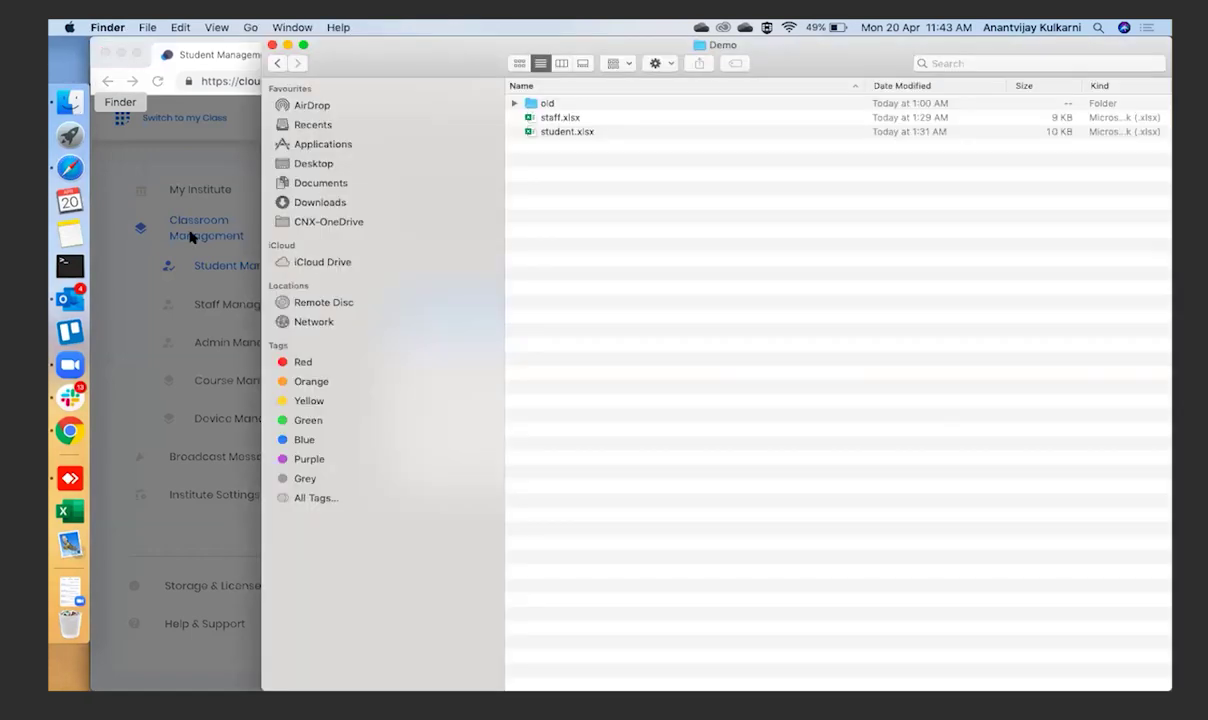
click(562, 132)
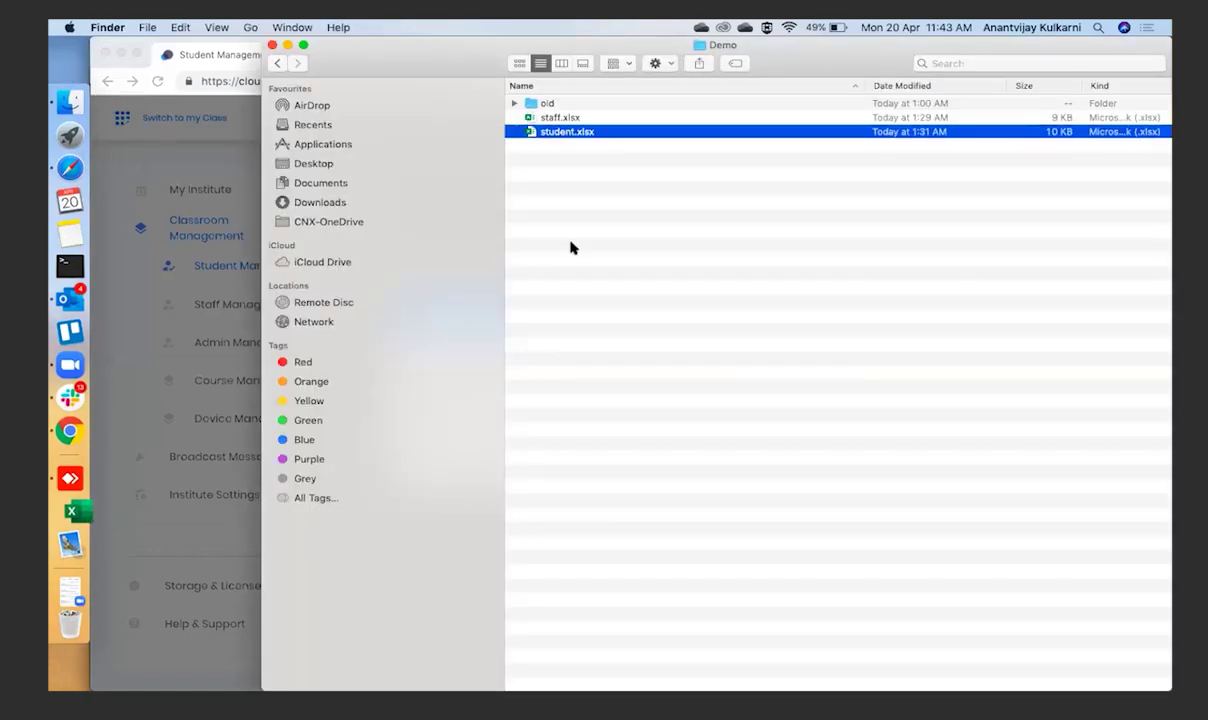
key(super+o)
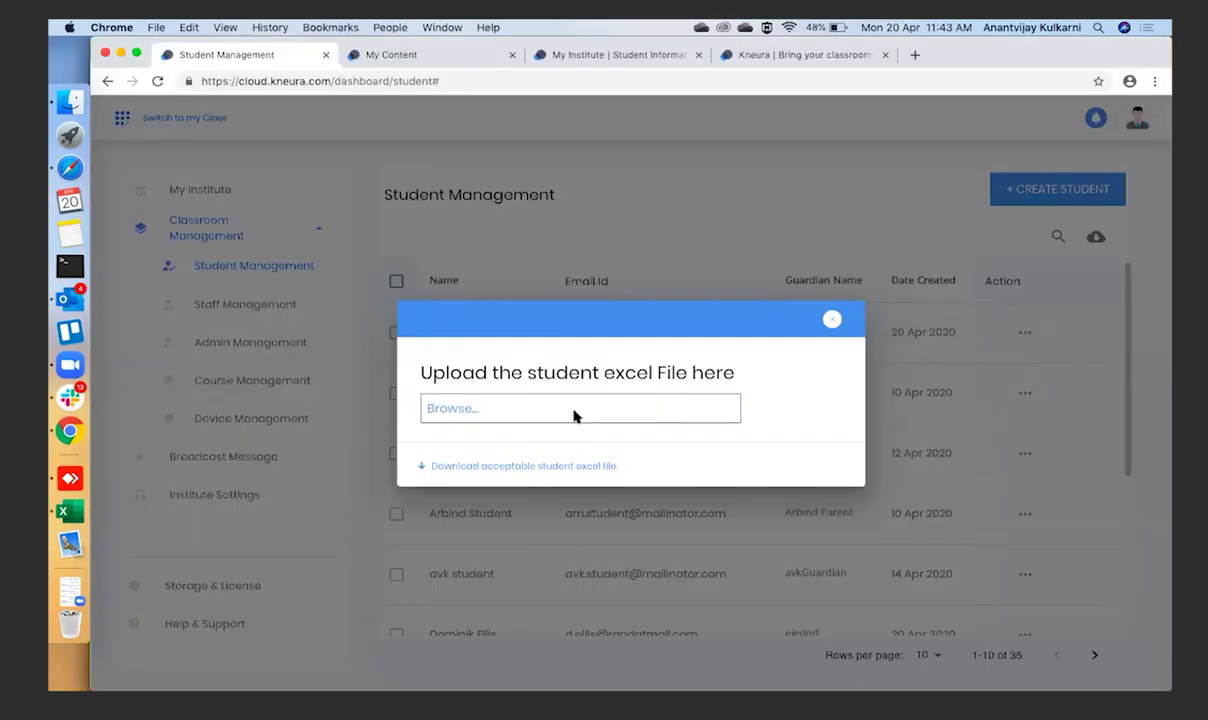
Choose student.xlsx as the bulk student upload file, and close the upload and student creation forms without confirming.
click(575, 410)
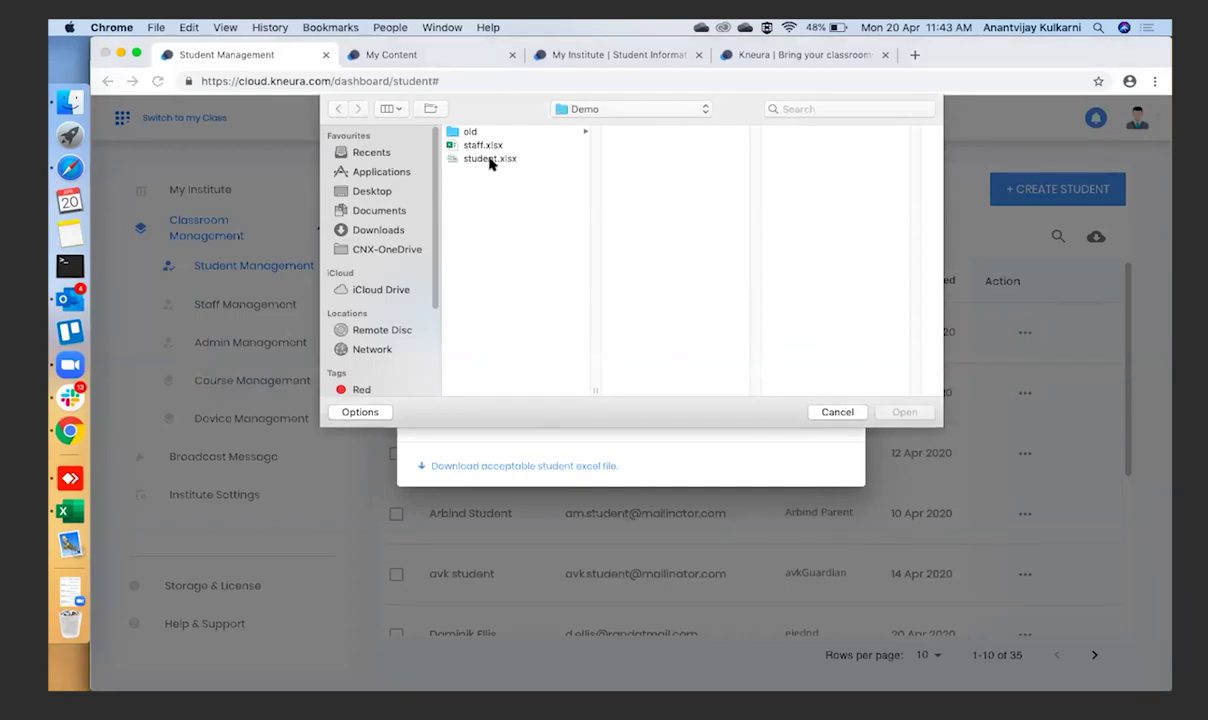
click(490, 160)
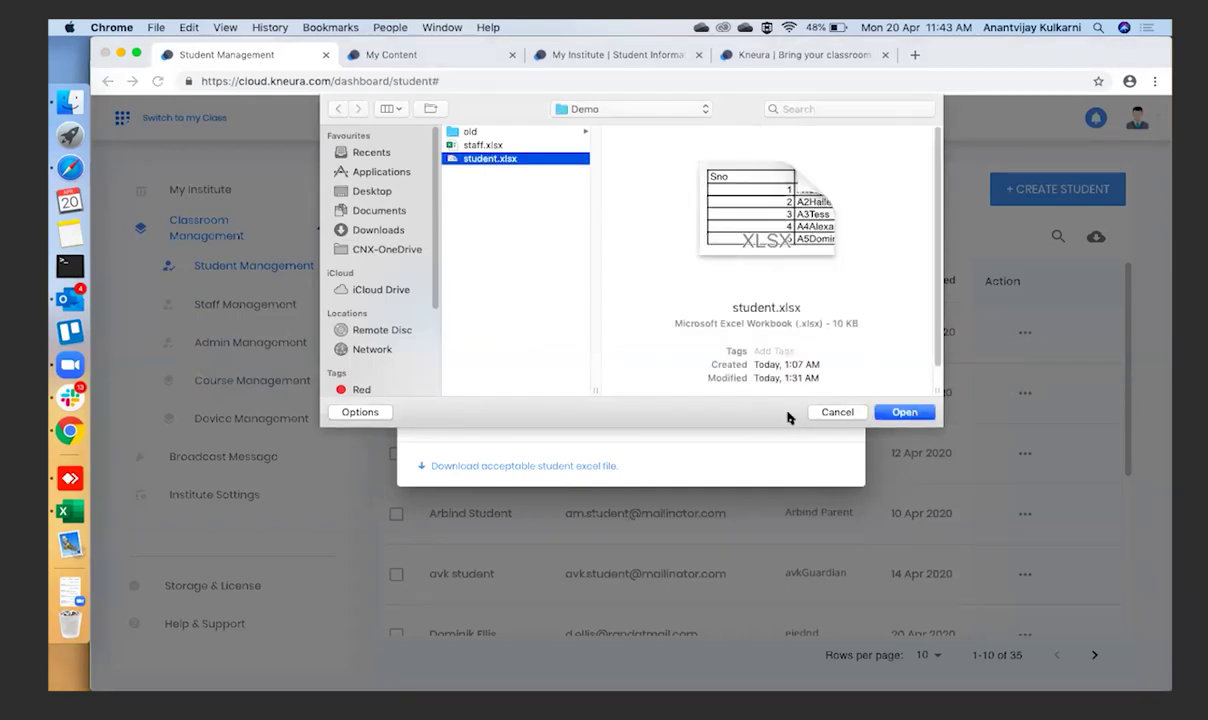
click(906, 413)
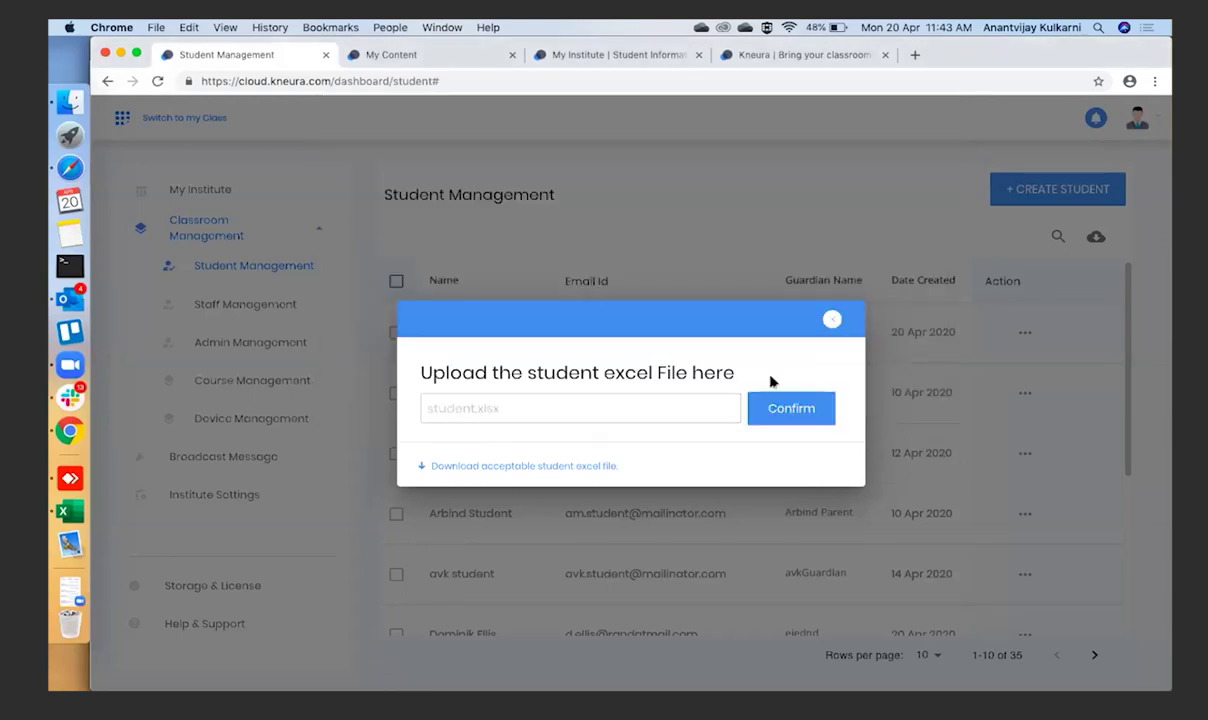
click(832, 319)
click(822, 181)
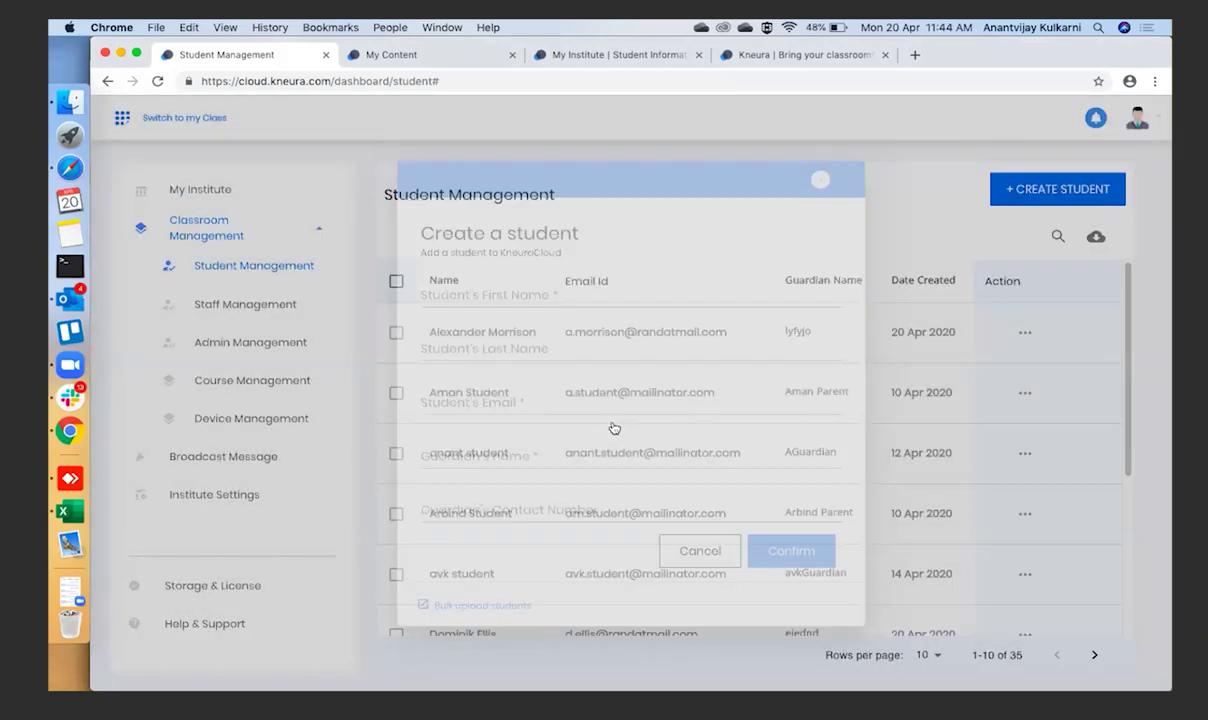
Show 25 rows per page in the student list and look through the listed students.
scroll(614, 428, down, 5)
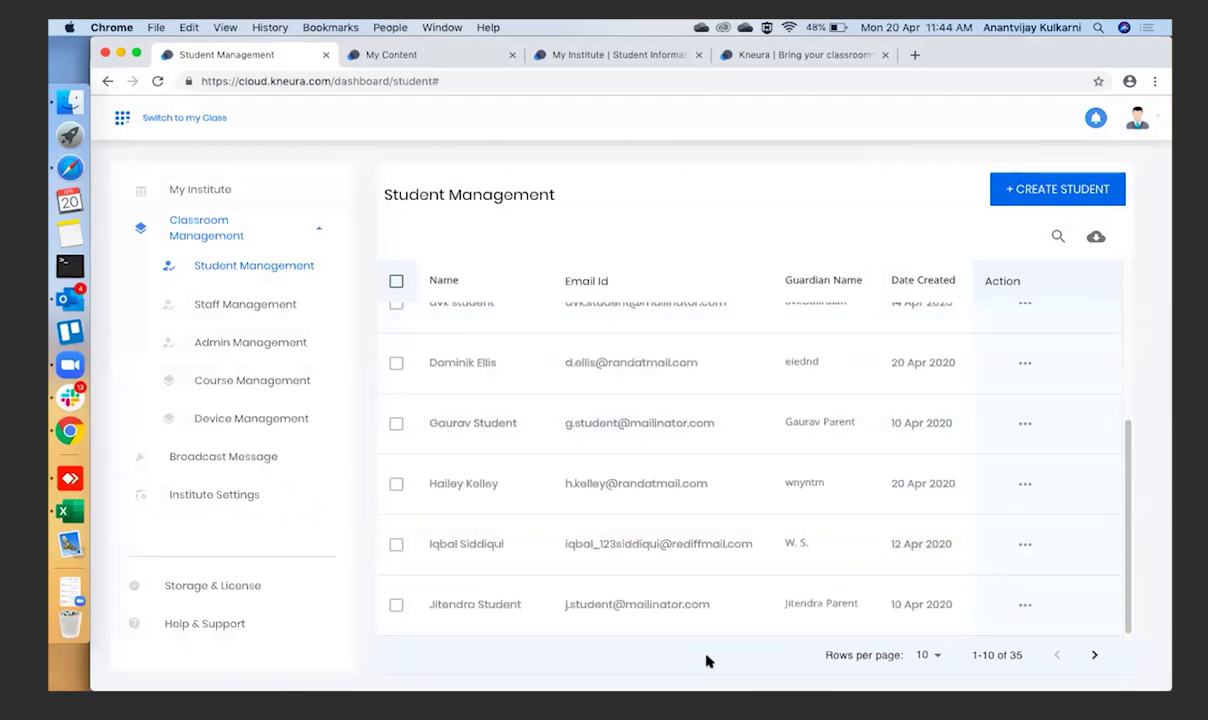
click(937, 654)
click(932, 659)
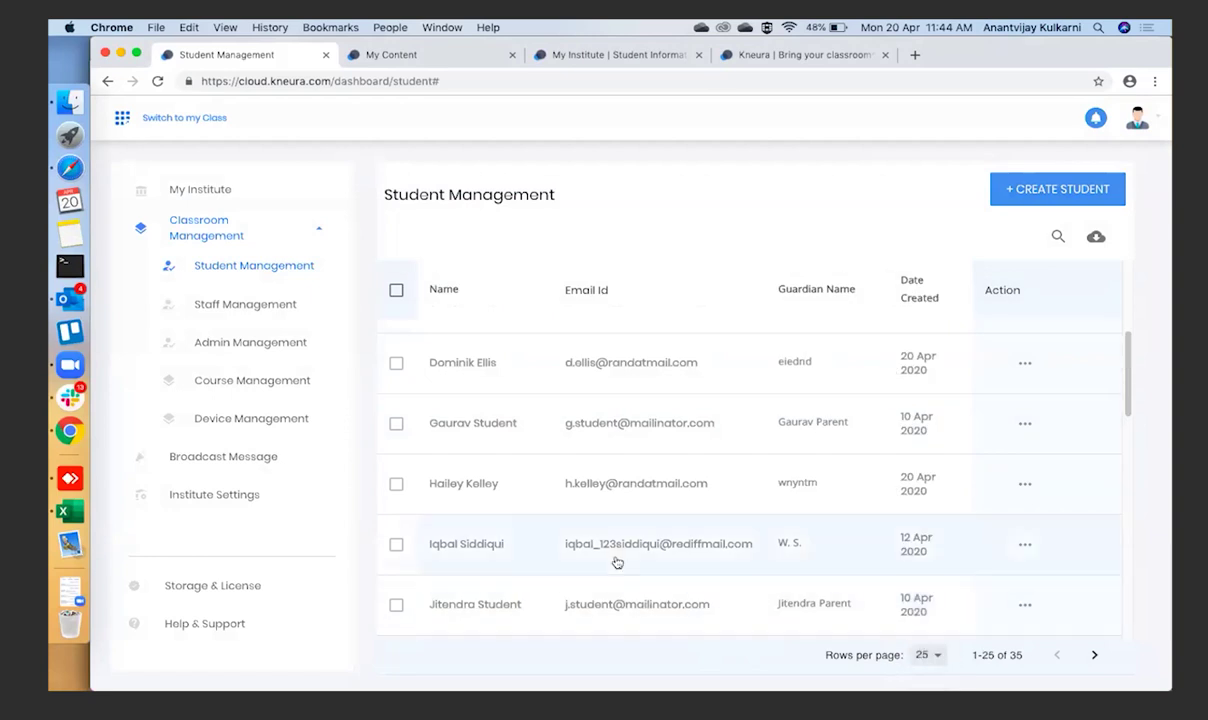
scroll(617, 558, down, 5)
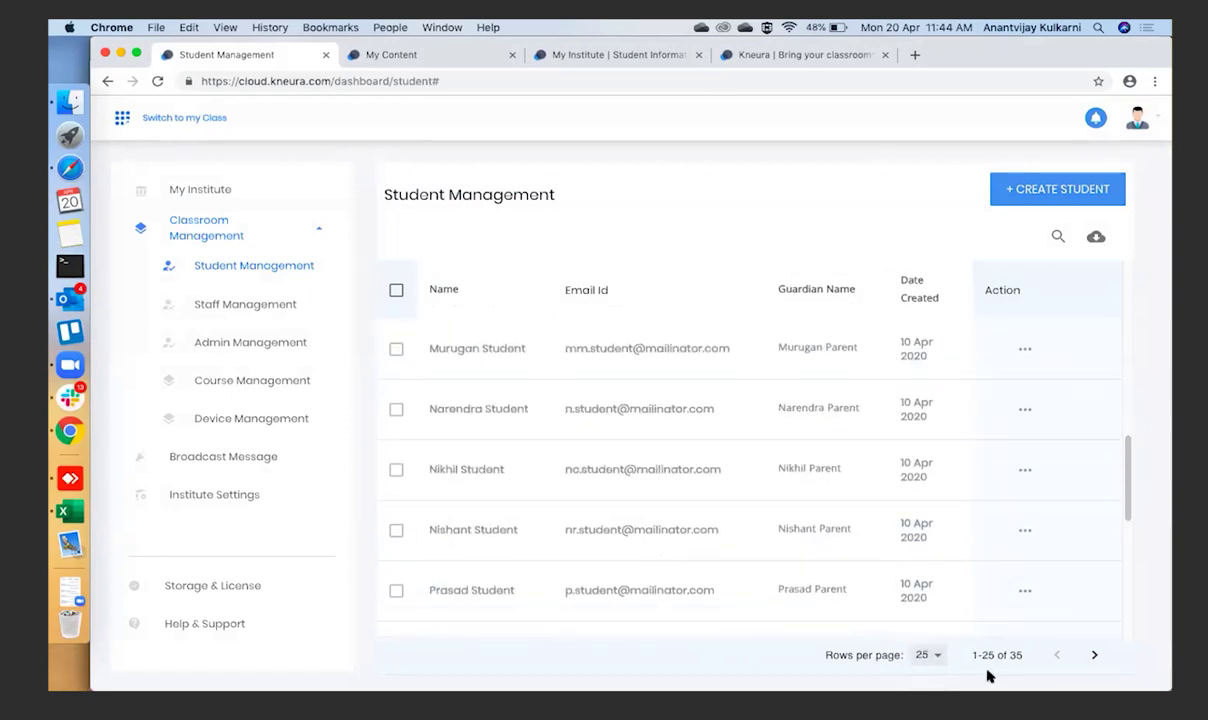
scroll(575, 540, down, 3)
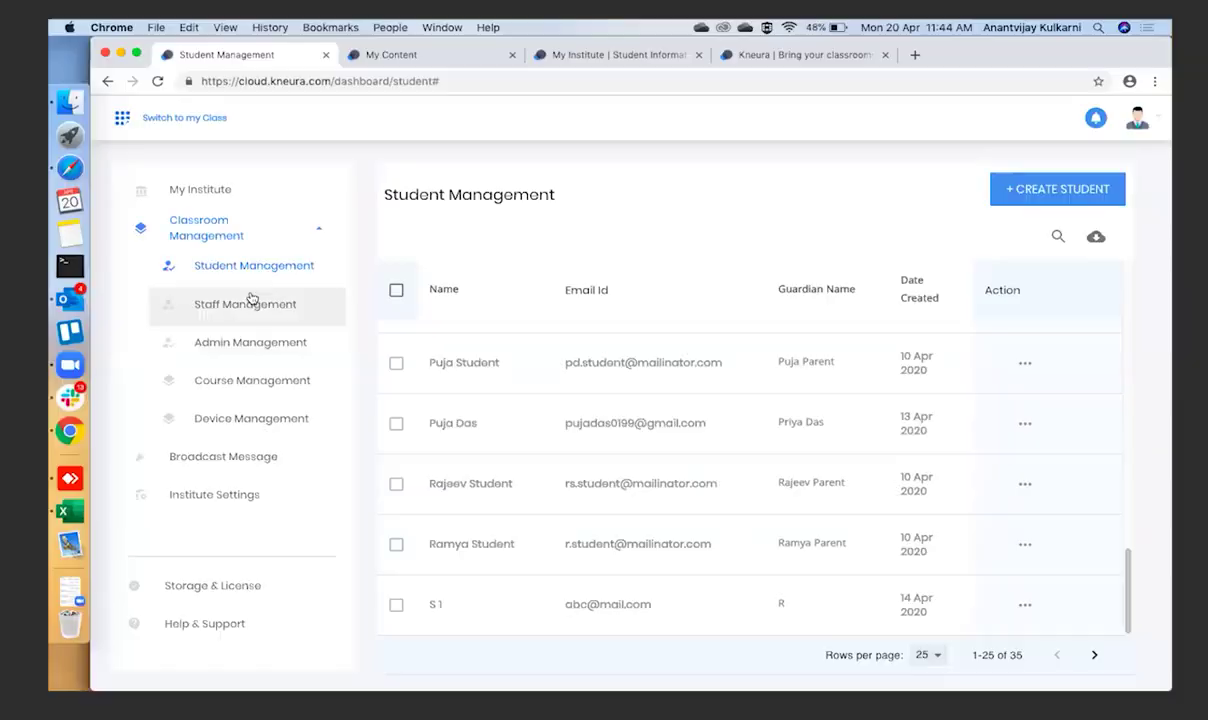
View the staff creation form and its bulk upload option in Staff Management, closing both without adding staff.
click(218, 304)
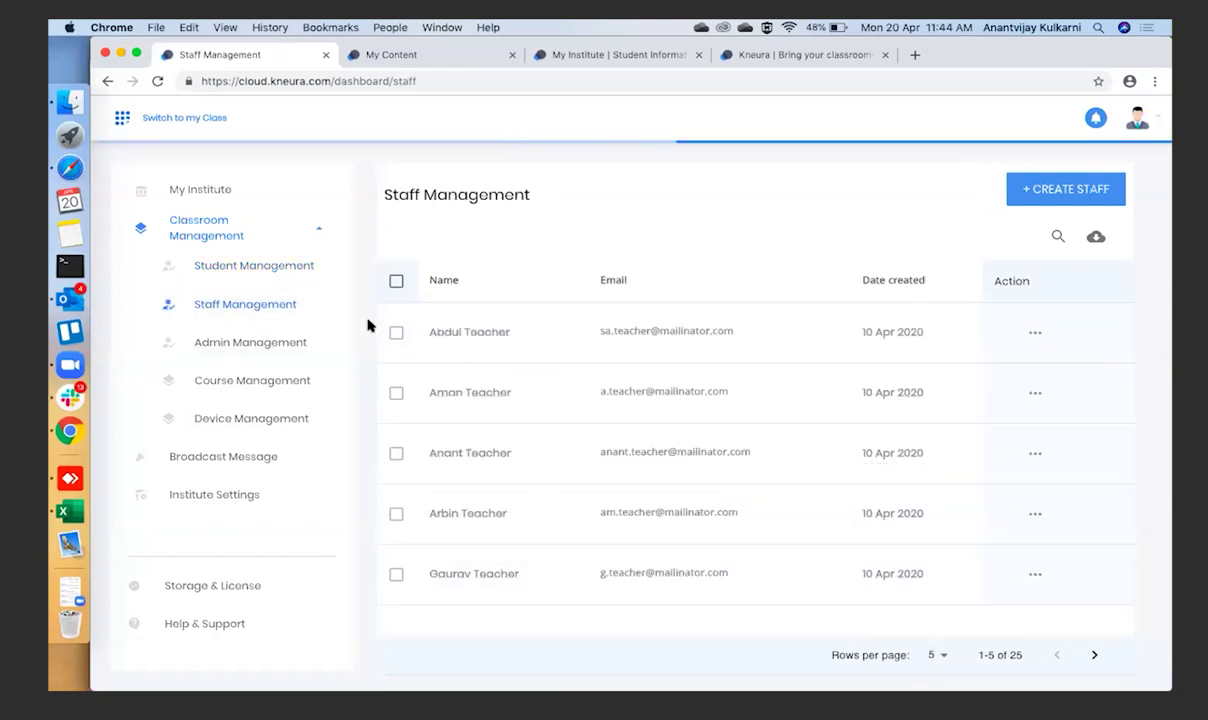
click(1027, 179)
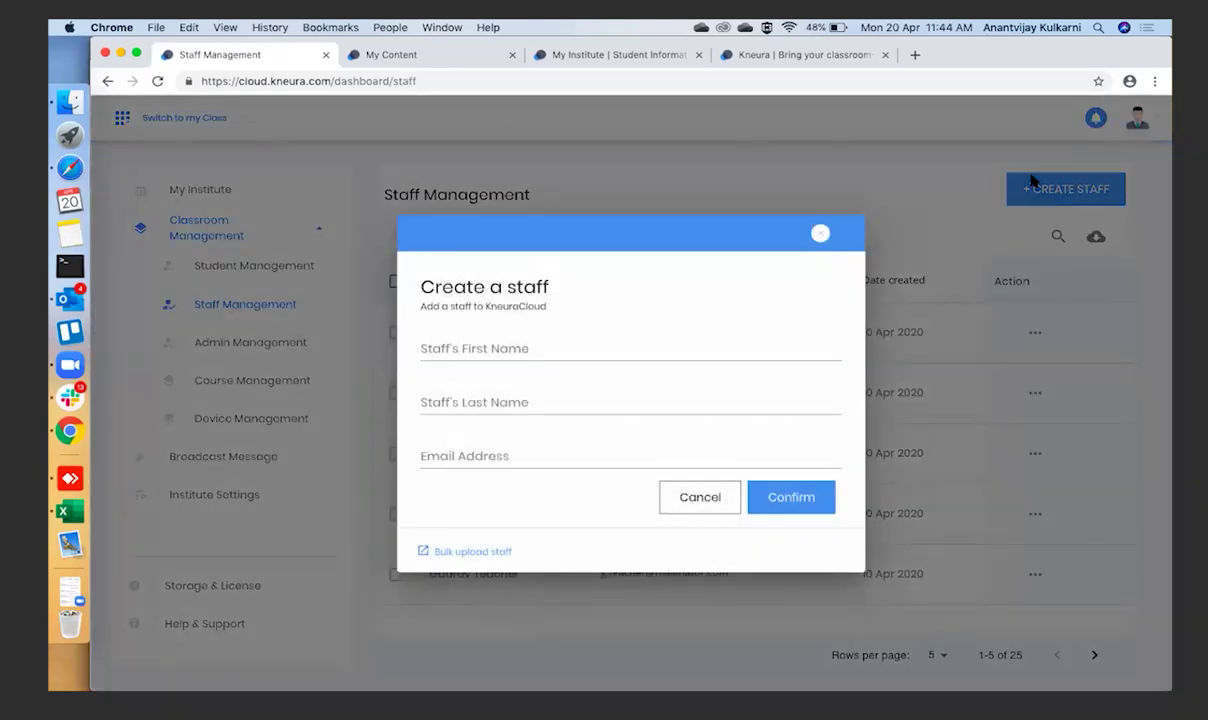
click(488, 554)
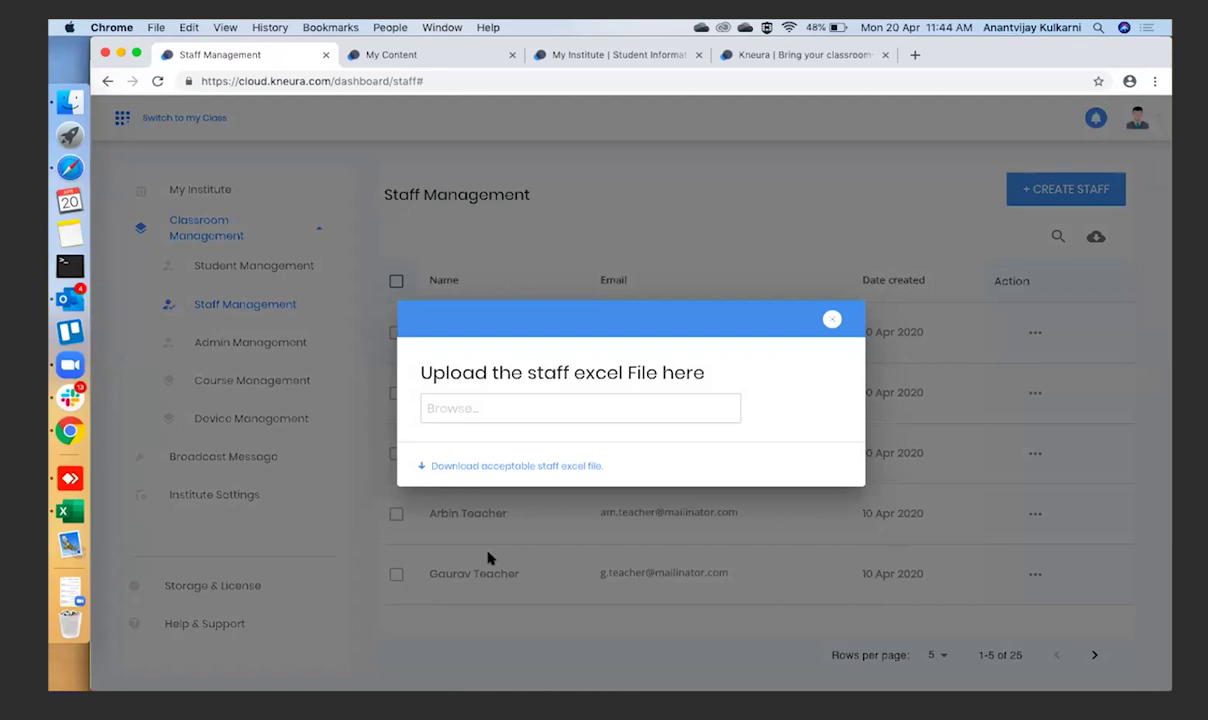
click(831, 321)
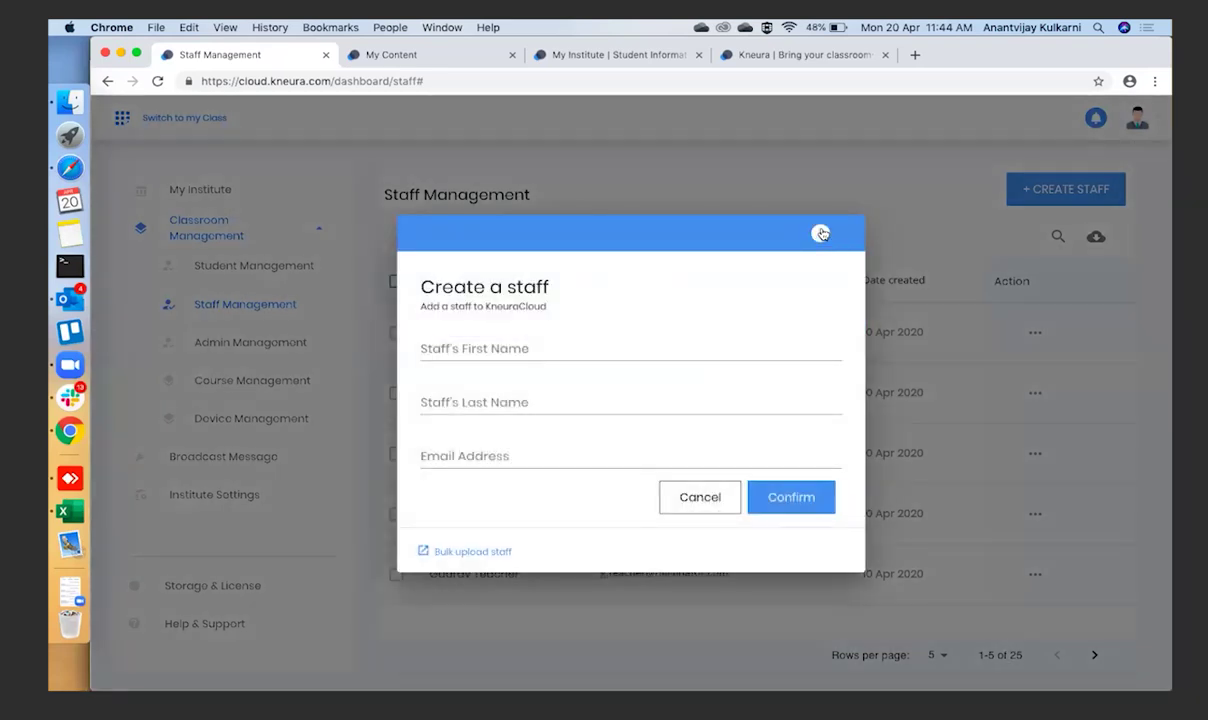
click(820, 232)
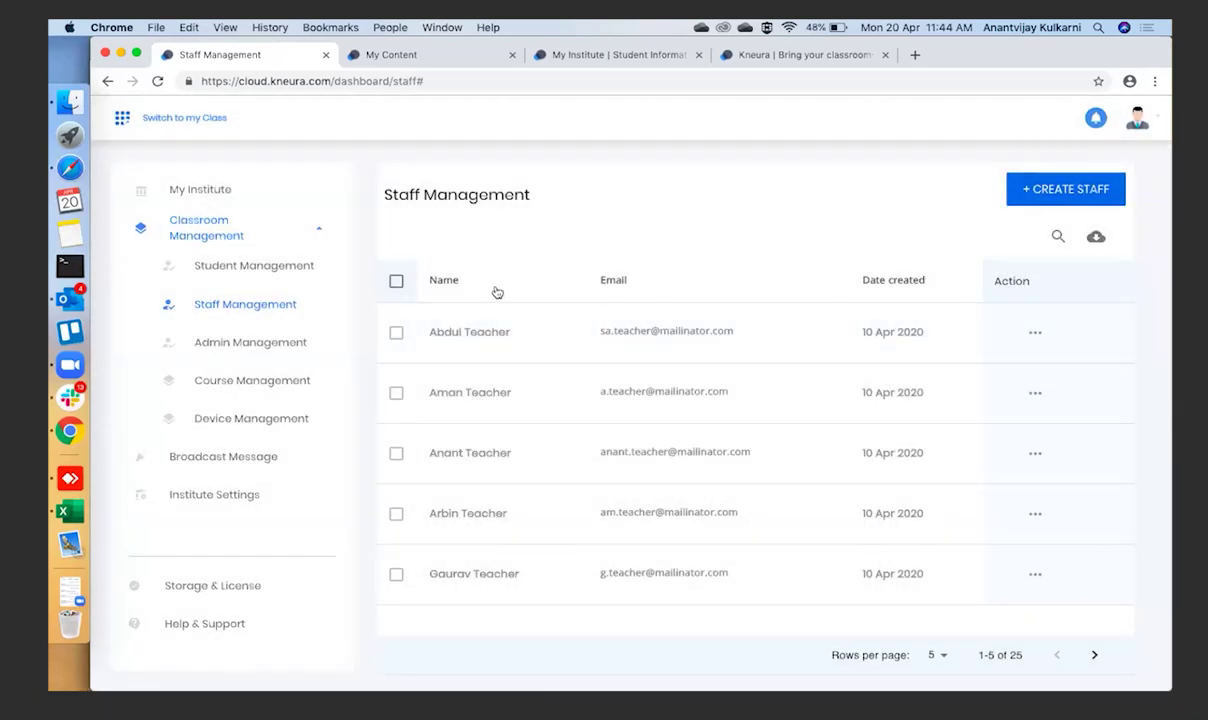
Return to Student Management and review the first page of students.
click(305, 276)
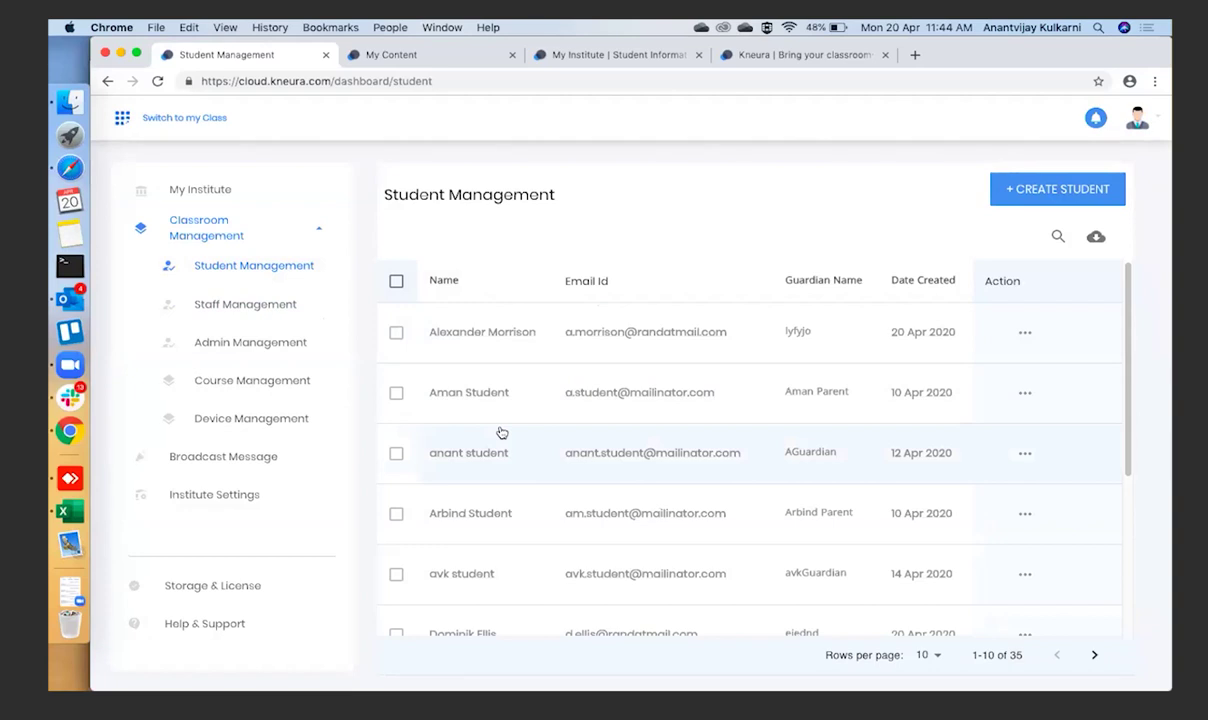
scroll(501, 432, down, 5)
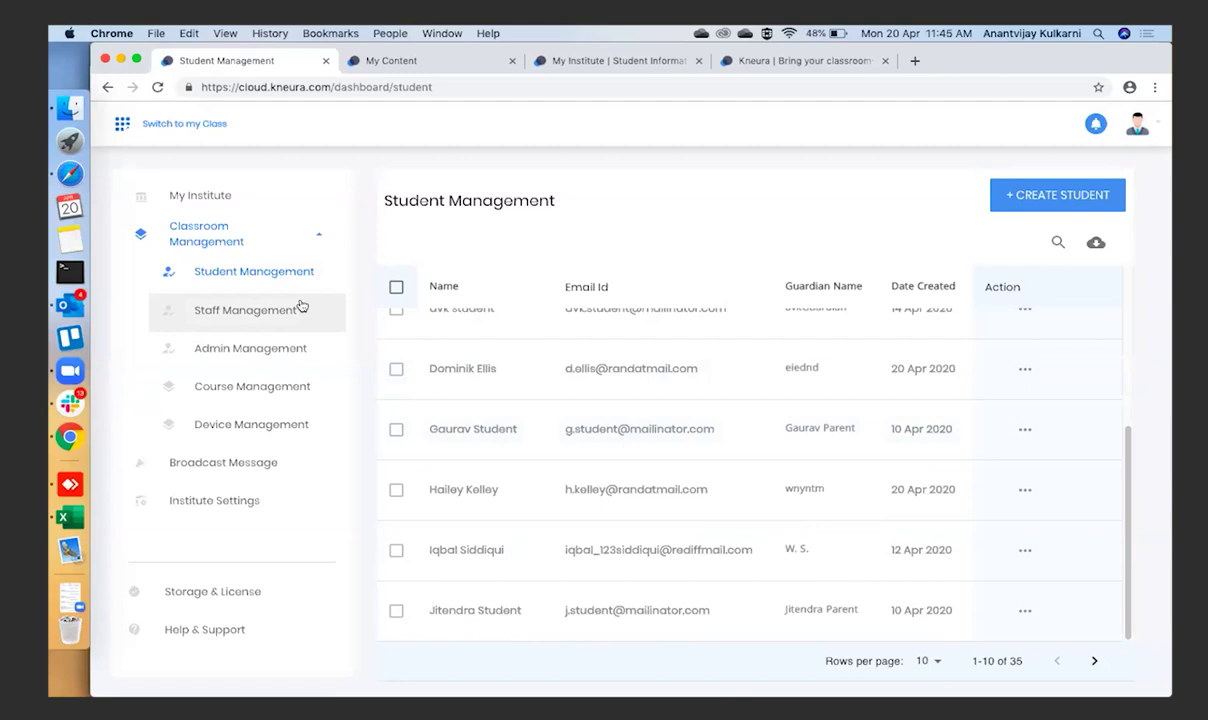
Open the CBSE curriculum in Course Management and look through its list of classes.
click(283, 388)
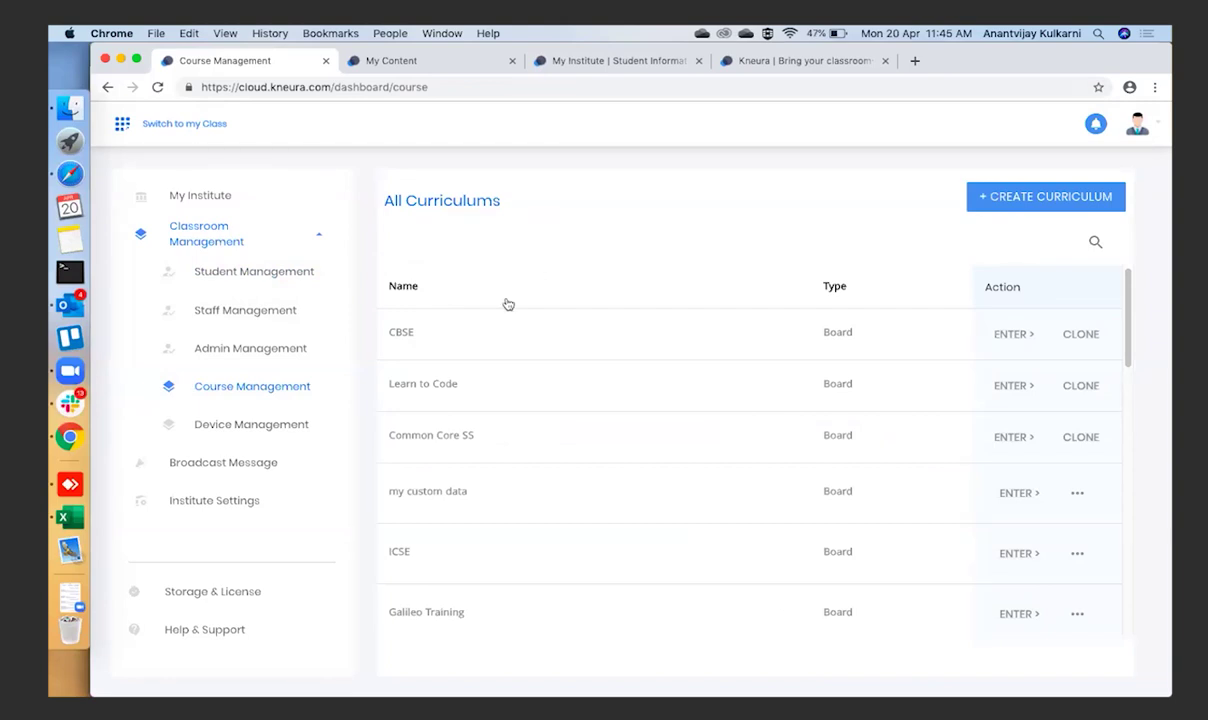
click(441, 334)
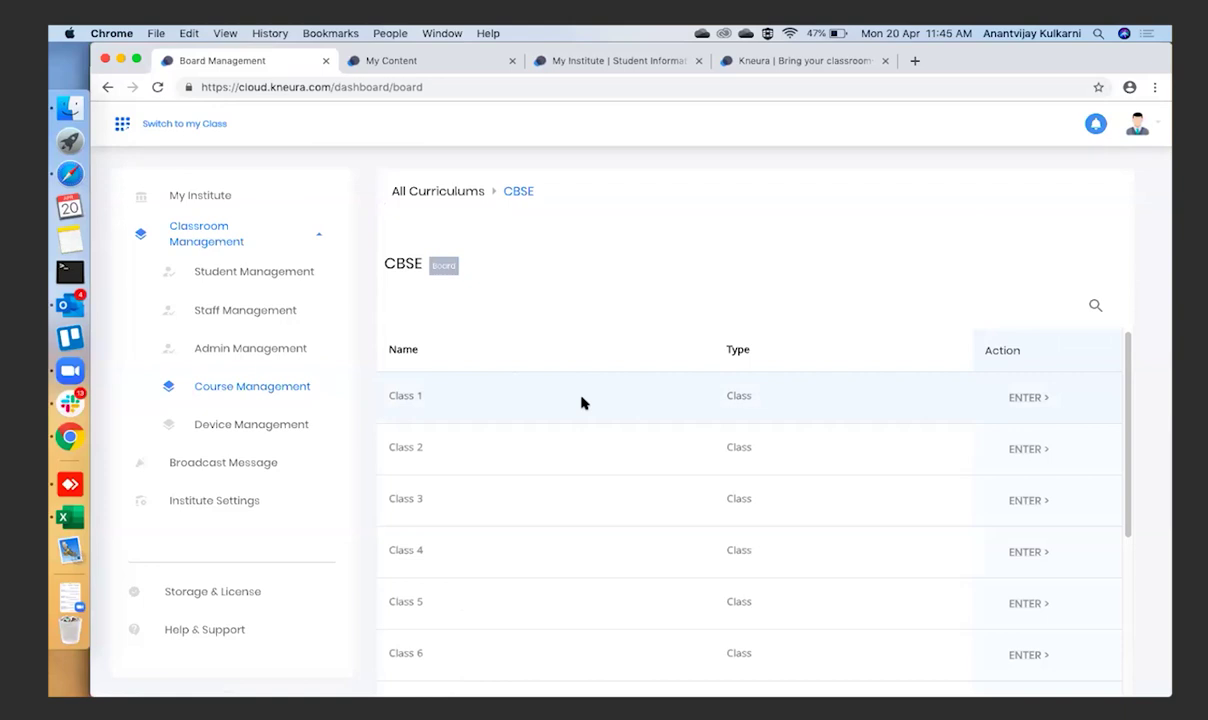
scroll(551, 489, down, 6)
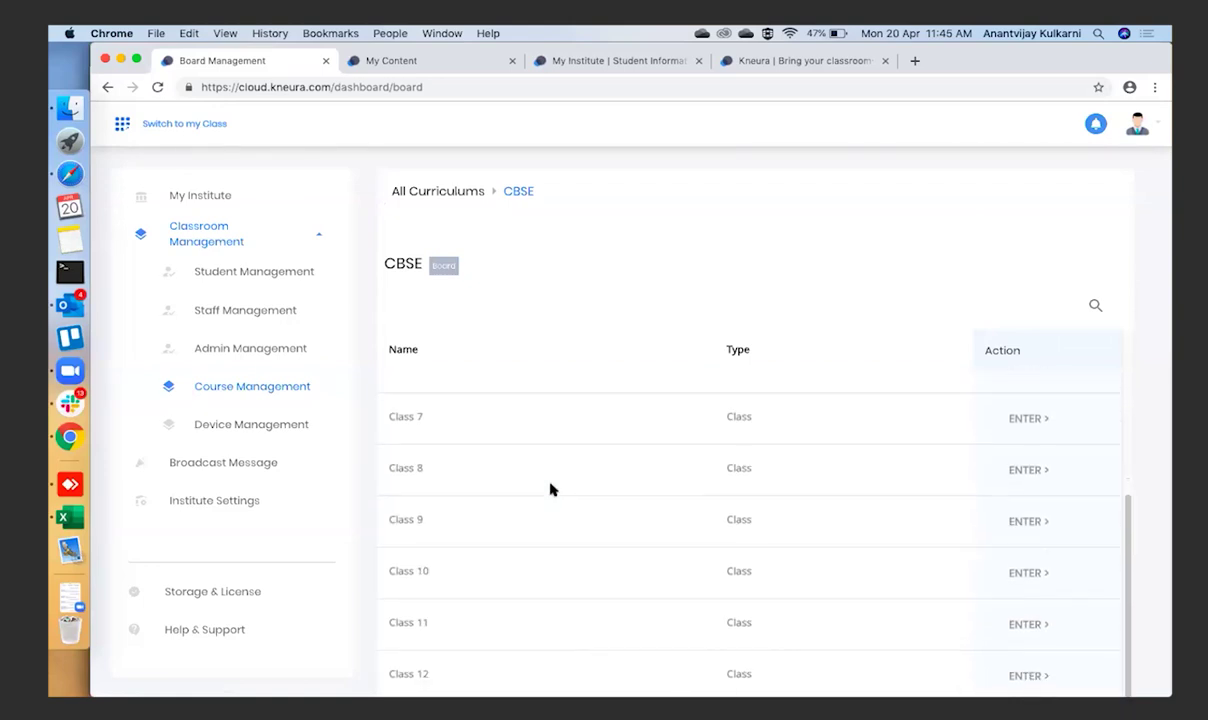
scroll(551, 489, up, 4)
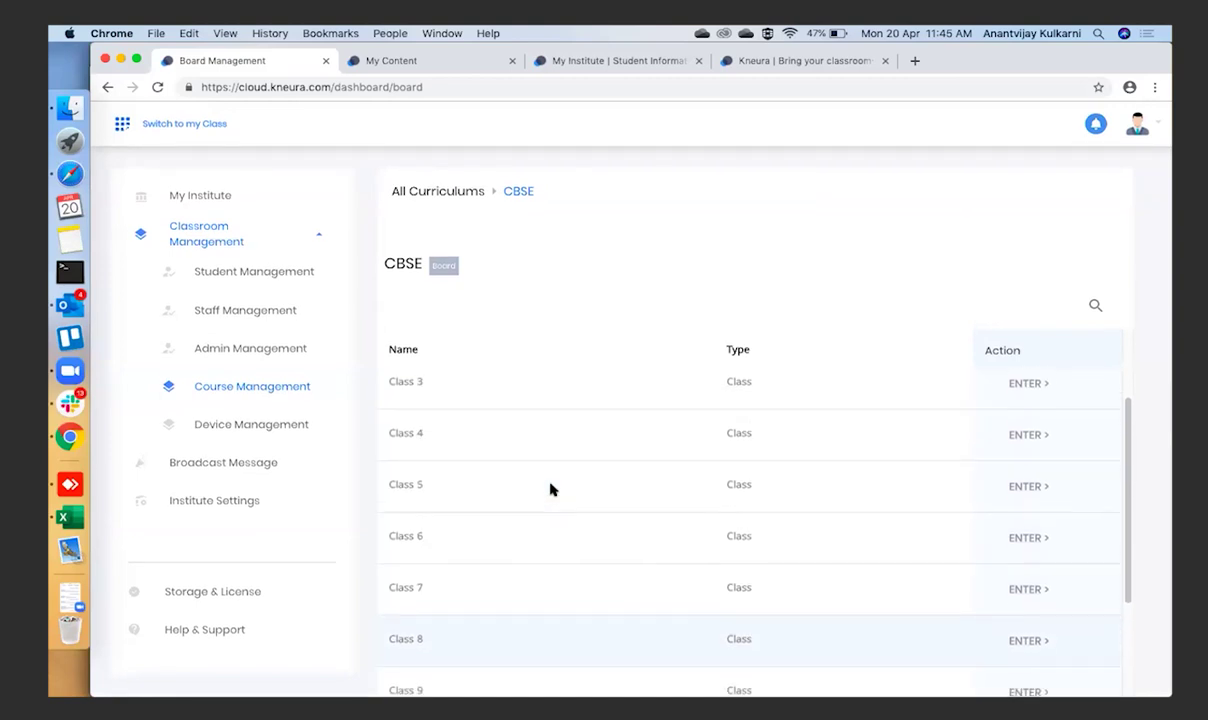
Look through the remaining classes of the CBSE curriculum and return to the list of all curriculums.
scroll(551, 489, down, 4)
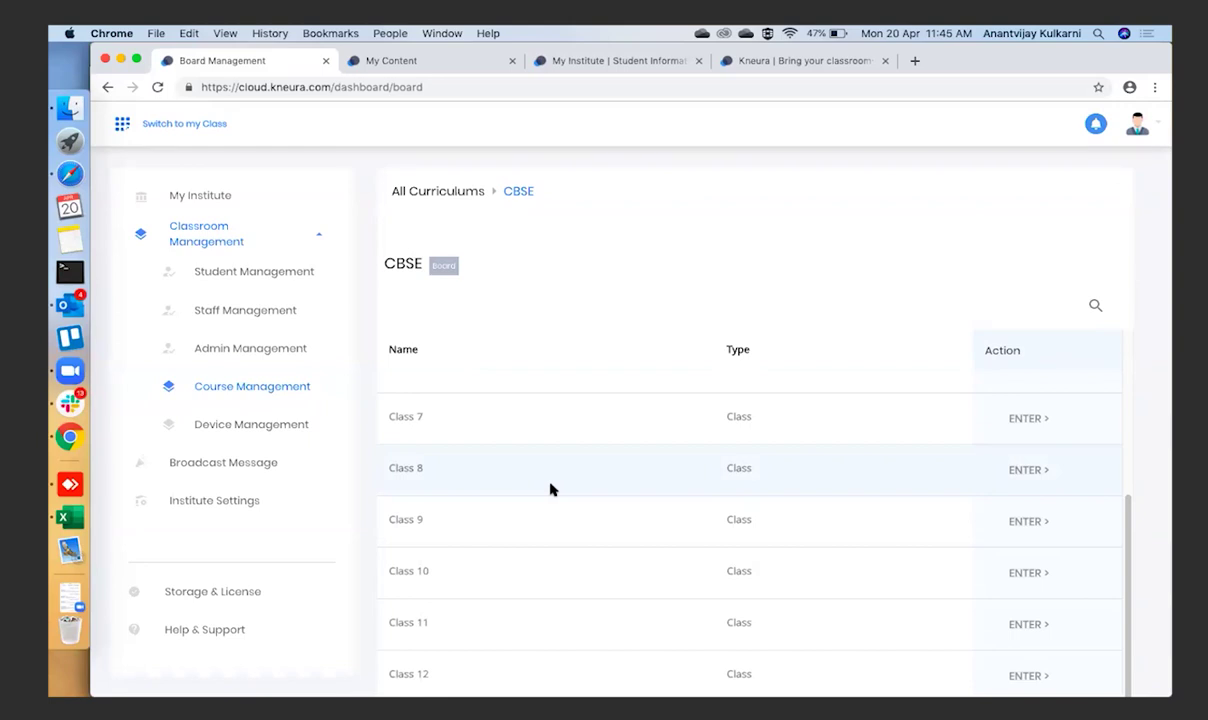
scroll(550, 489, up, 5)
click(433, 191)
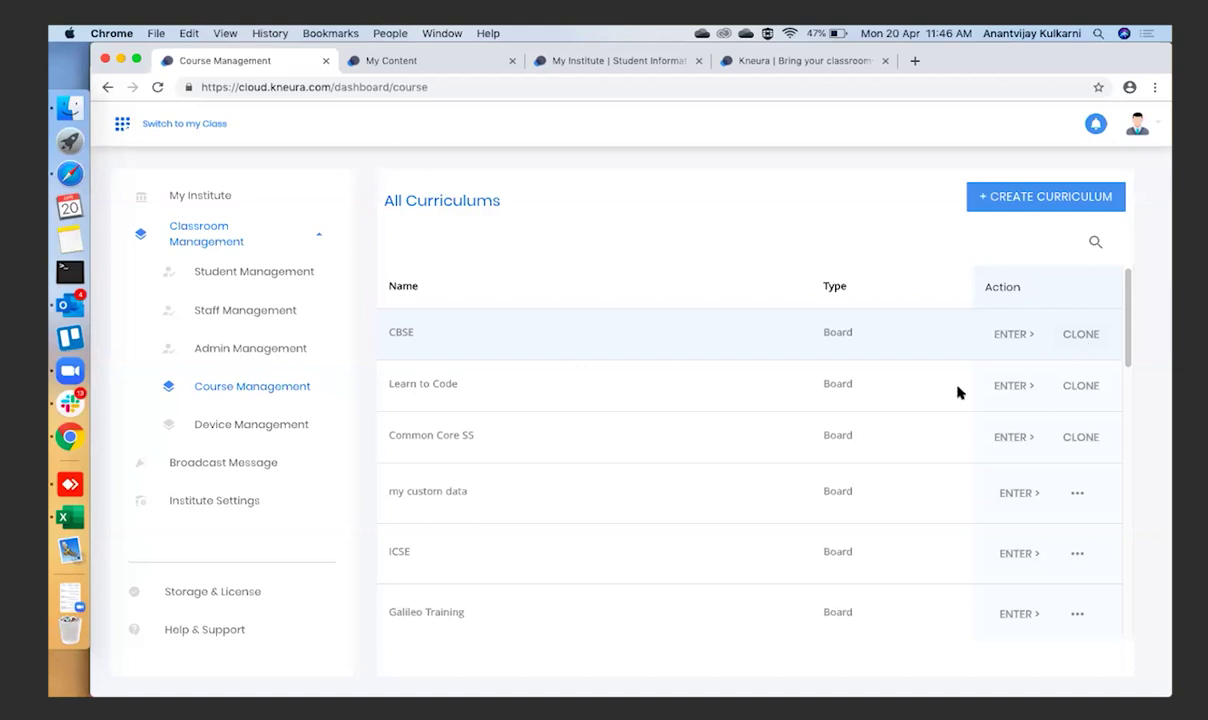
Look through the list of all curriculums and view the curriculum creation form, closing it without adding a curriculum.
scroll(629, 427, down, 2)
scroll(630, 425, down, 4)
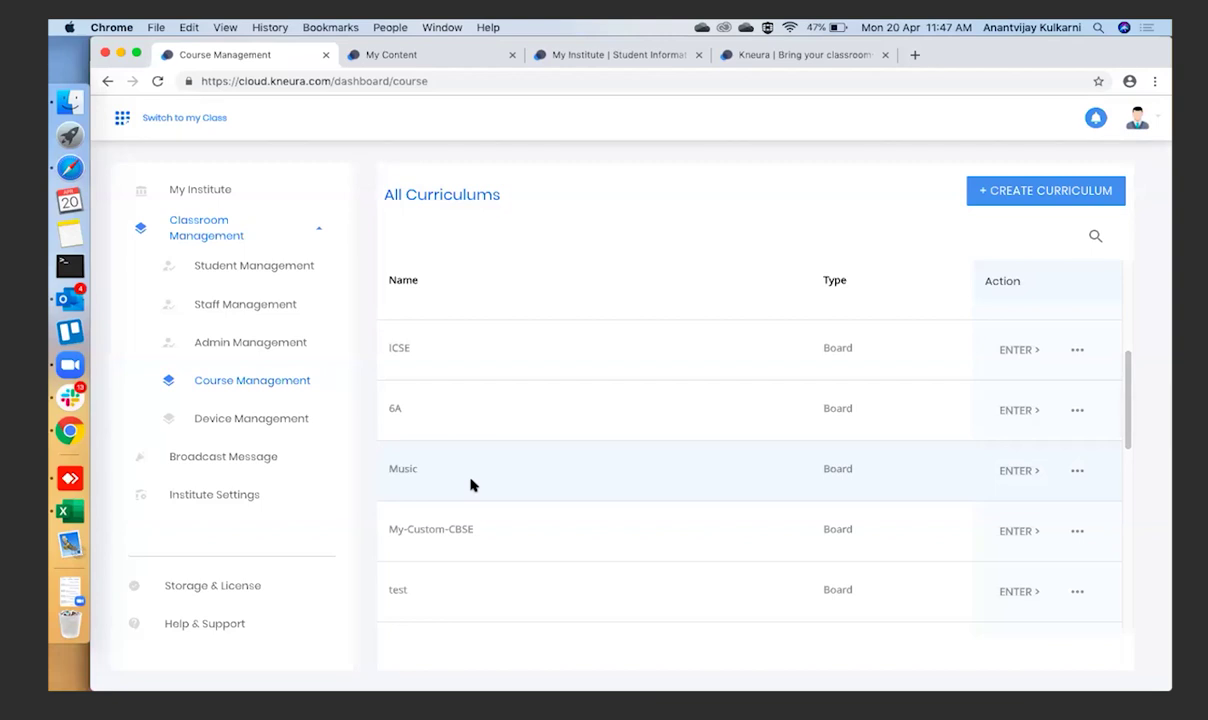
click(1033, 201)
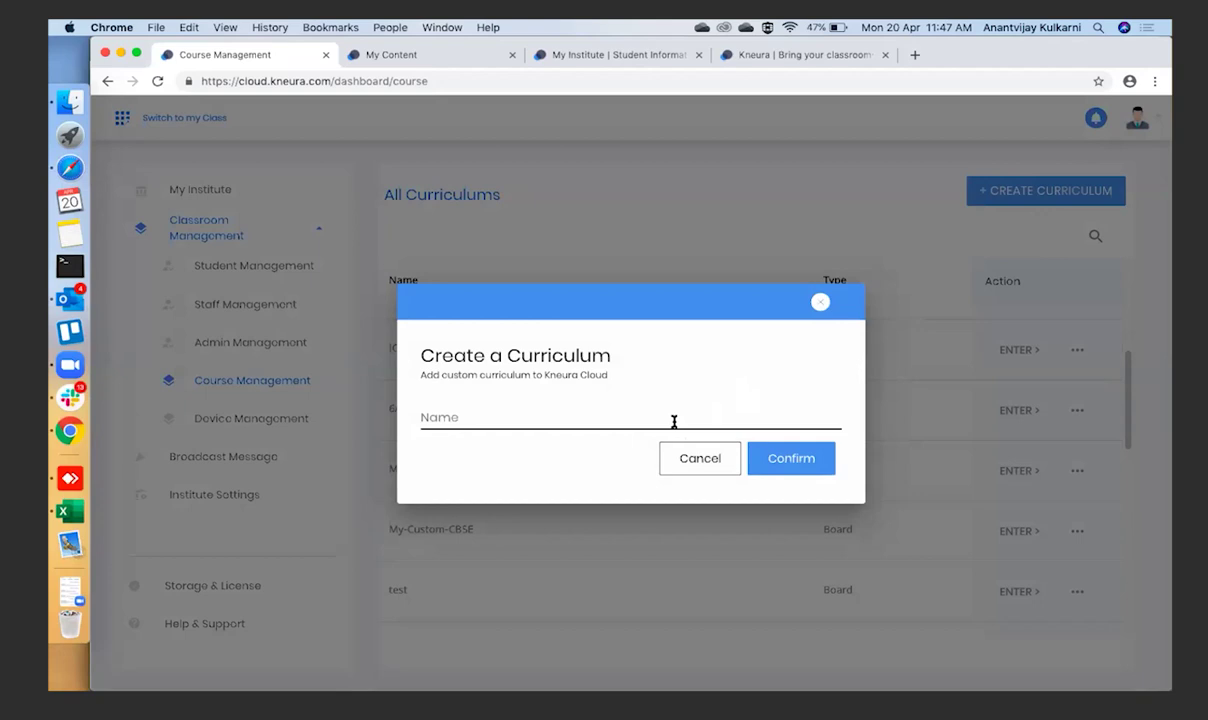
click(819, 301)
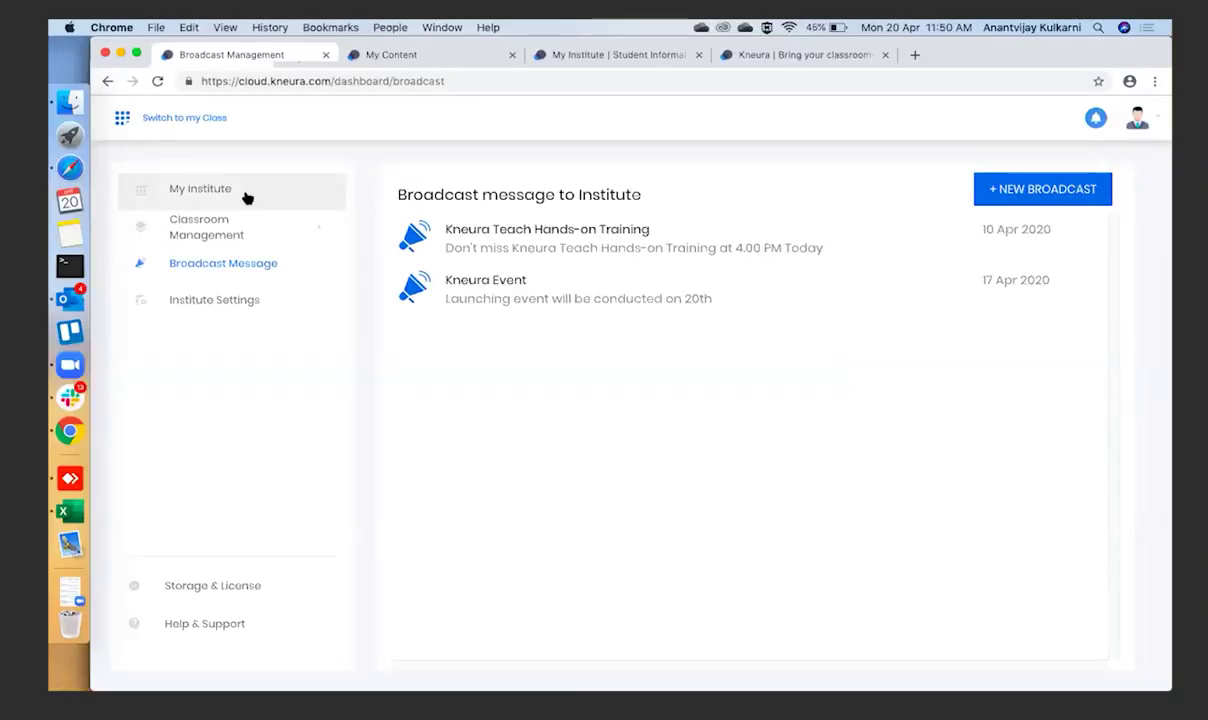
Go to the My Institute overview and view the class creation form, closing it without creating a class.
click(245, 197)
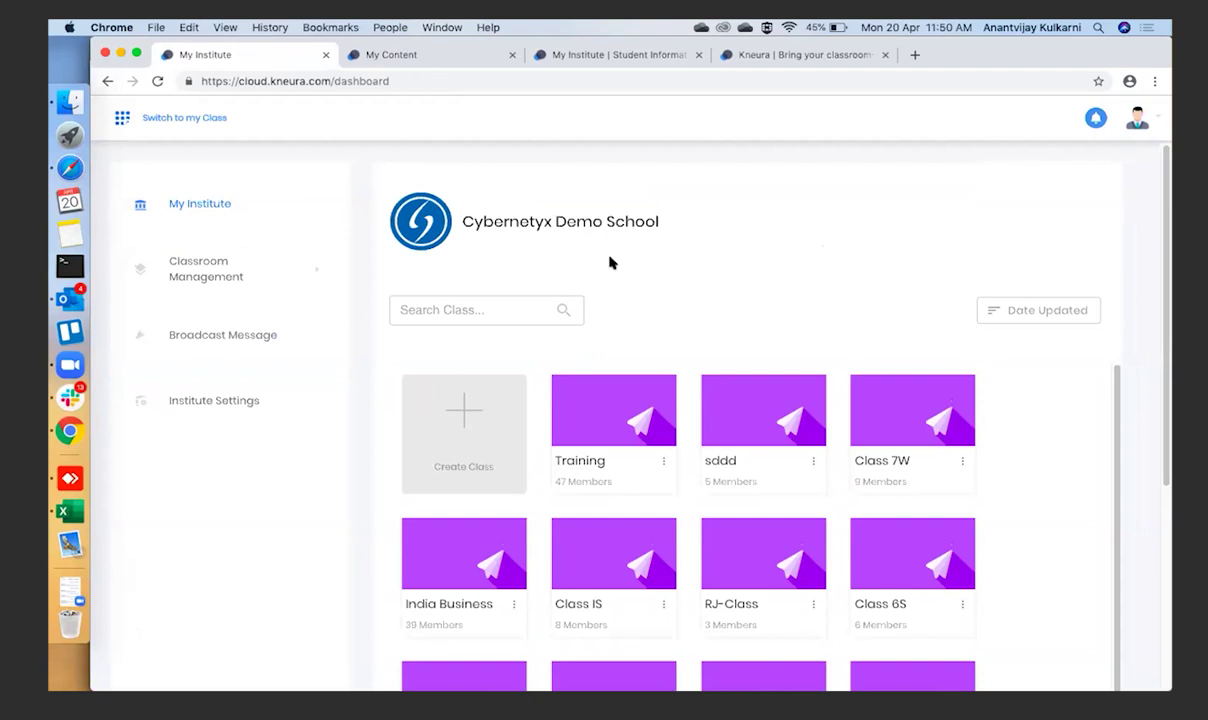
click(463, 437)
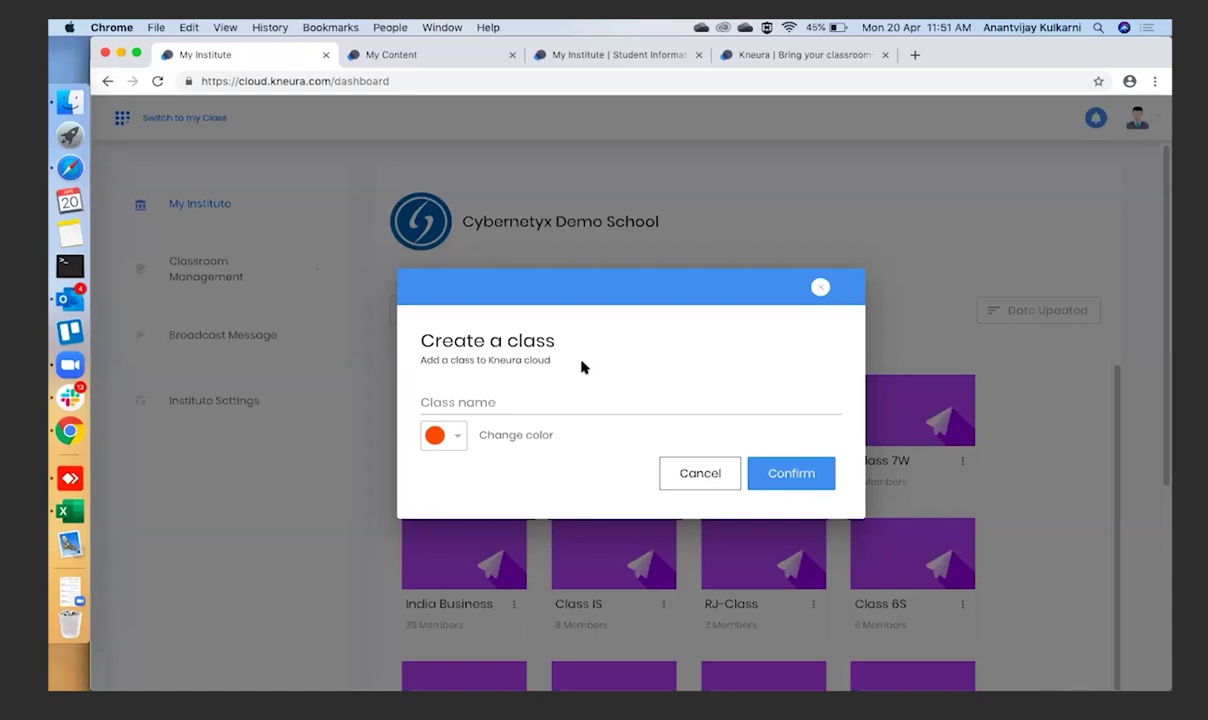
click(821, 290)
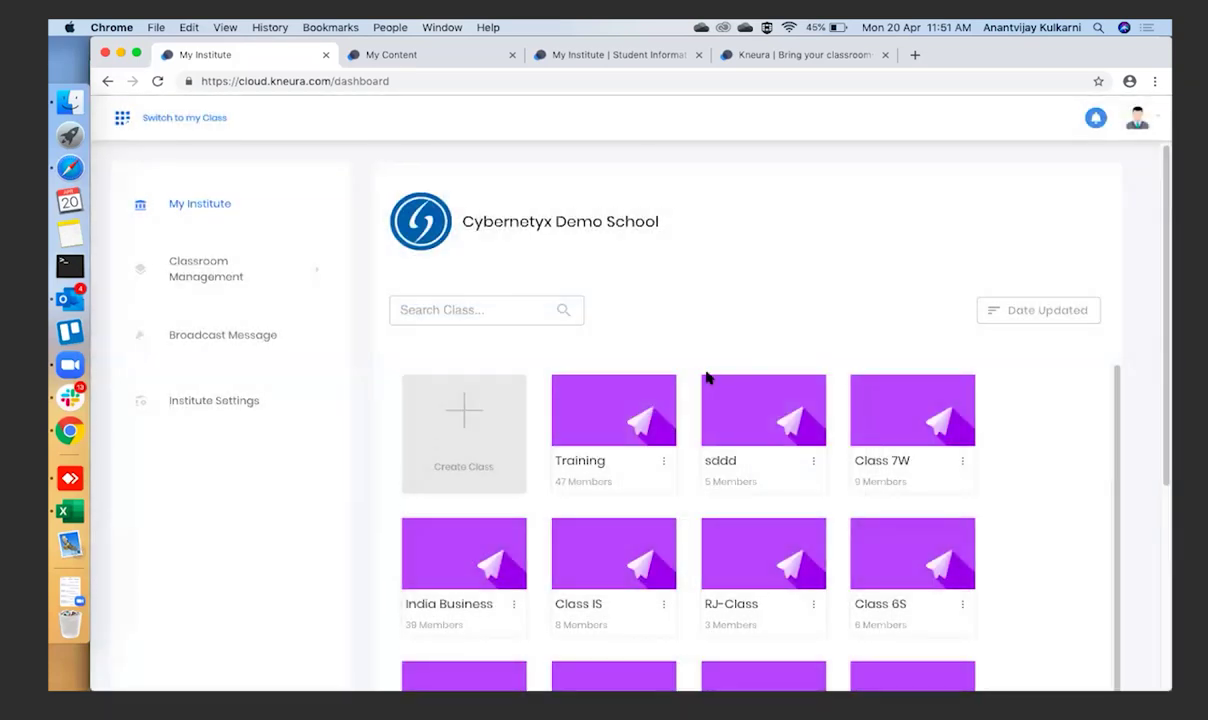
Open the Training class, look through its students and staff, and return to the institute overview.
click(614, 424)
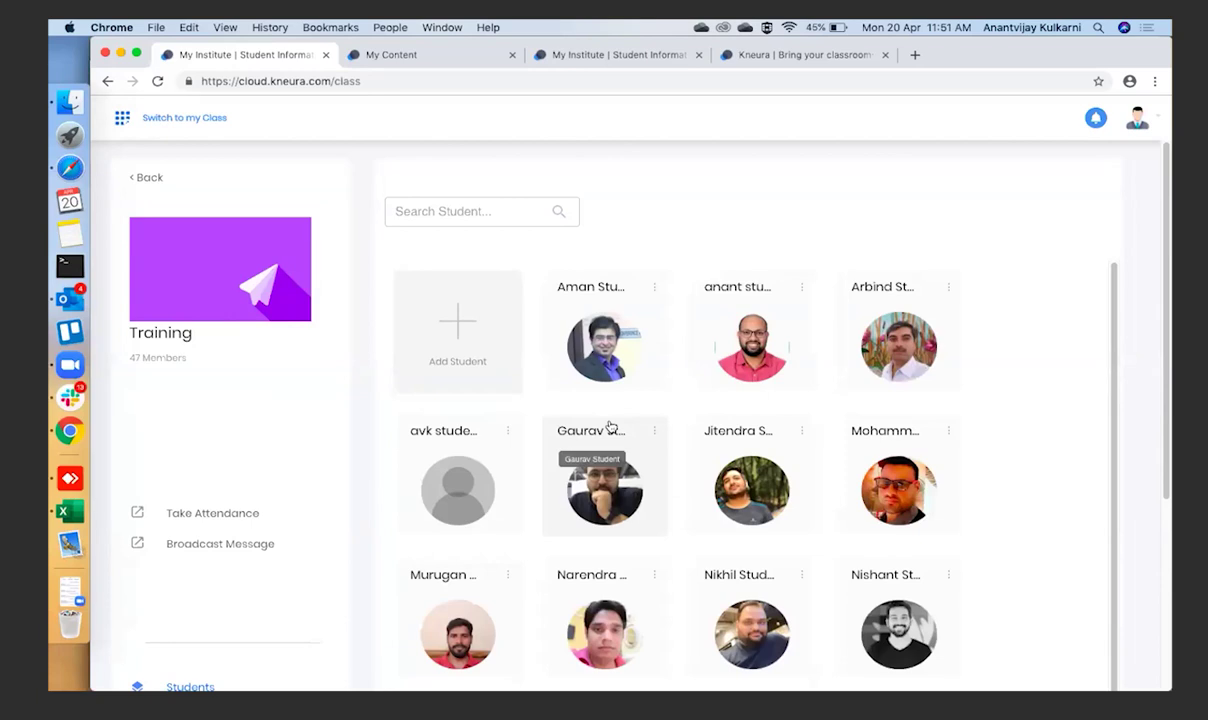
scroll(593, 400, down, 5)
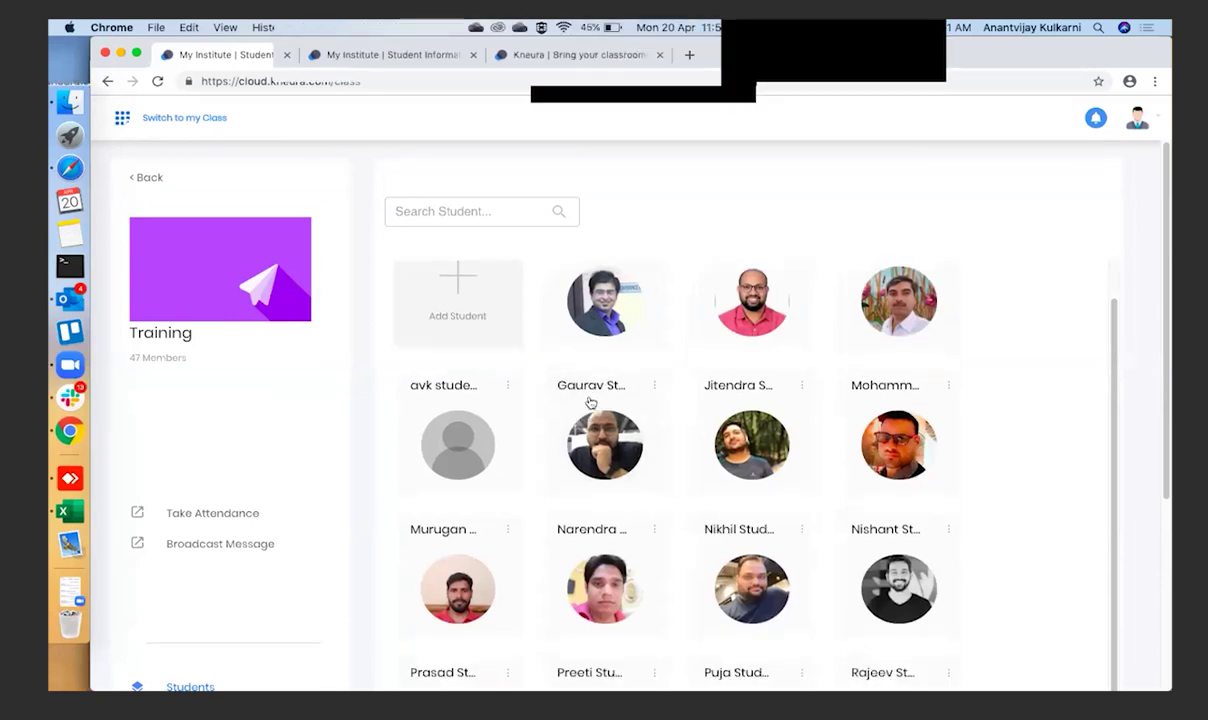
scroll(310, 515, down, 5)
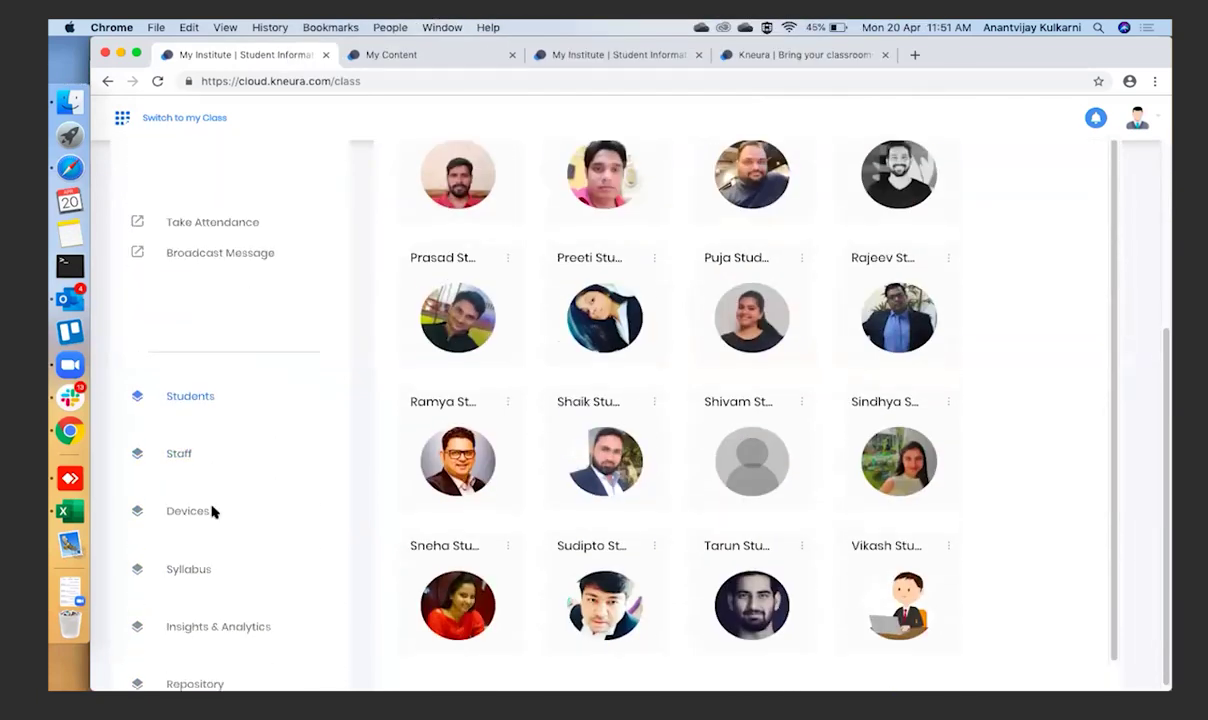
click(181, 453)
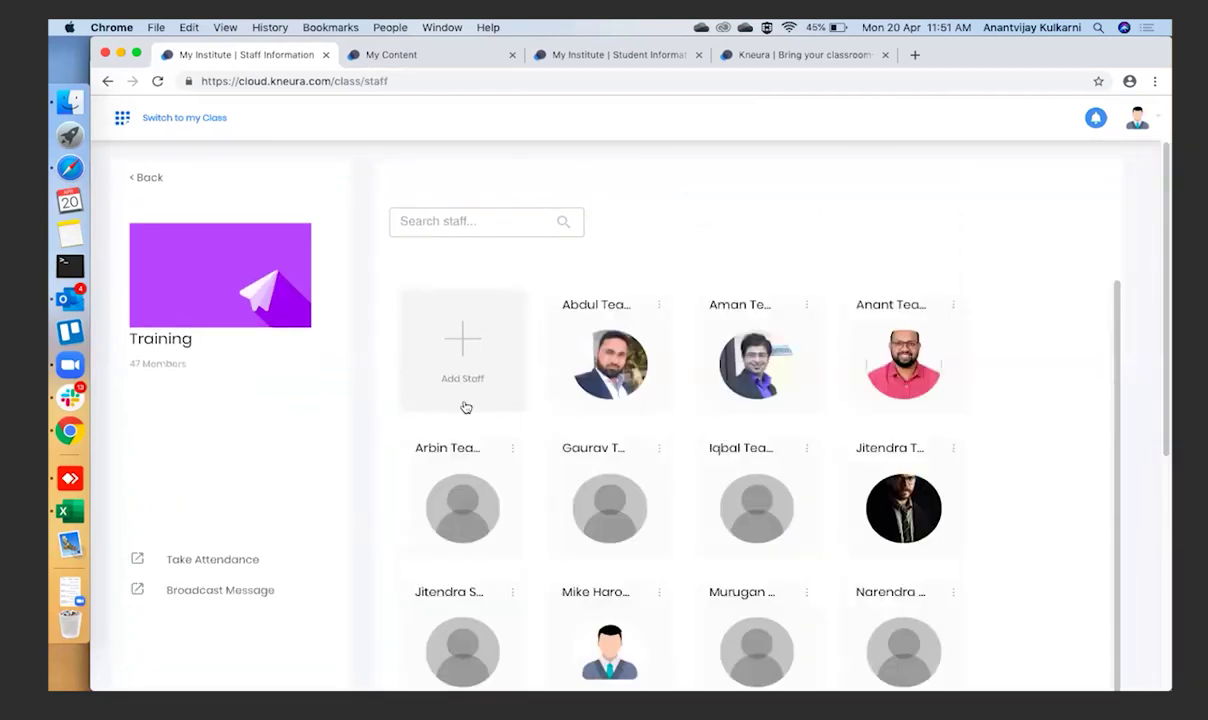
click(150, 177)
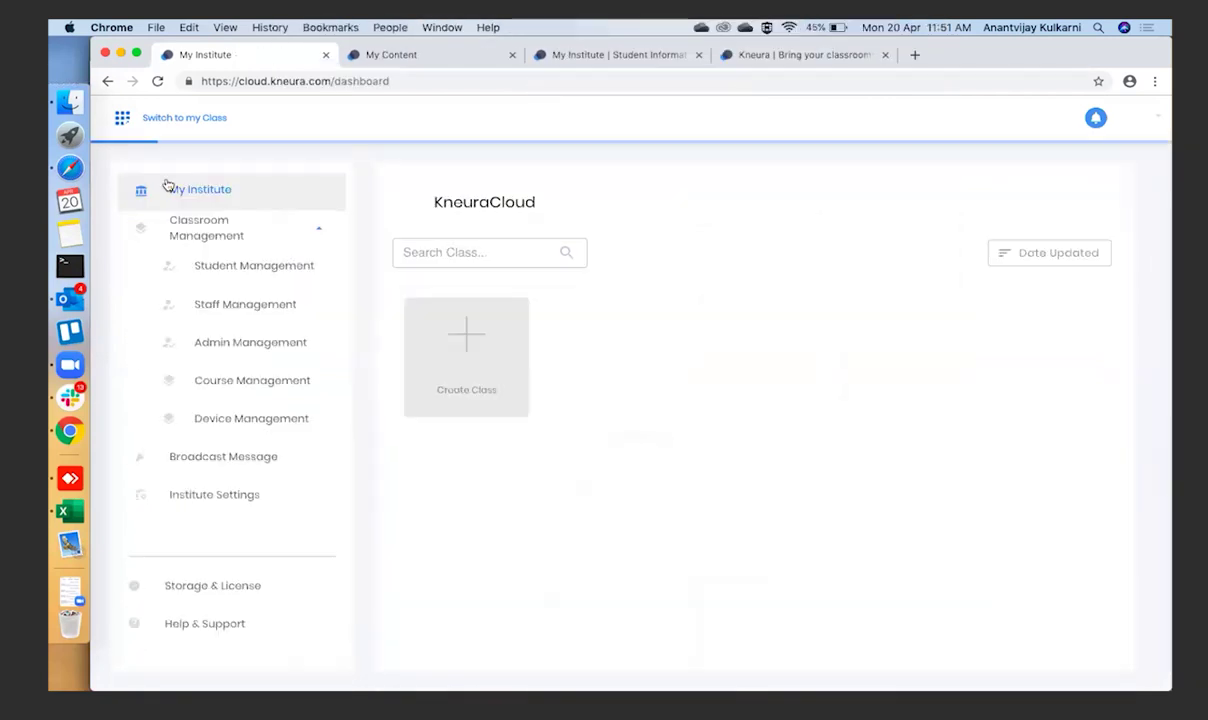
Create a class named Demo with the default orange-red color.
click(466, 423)
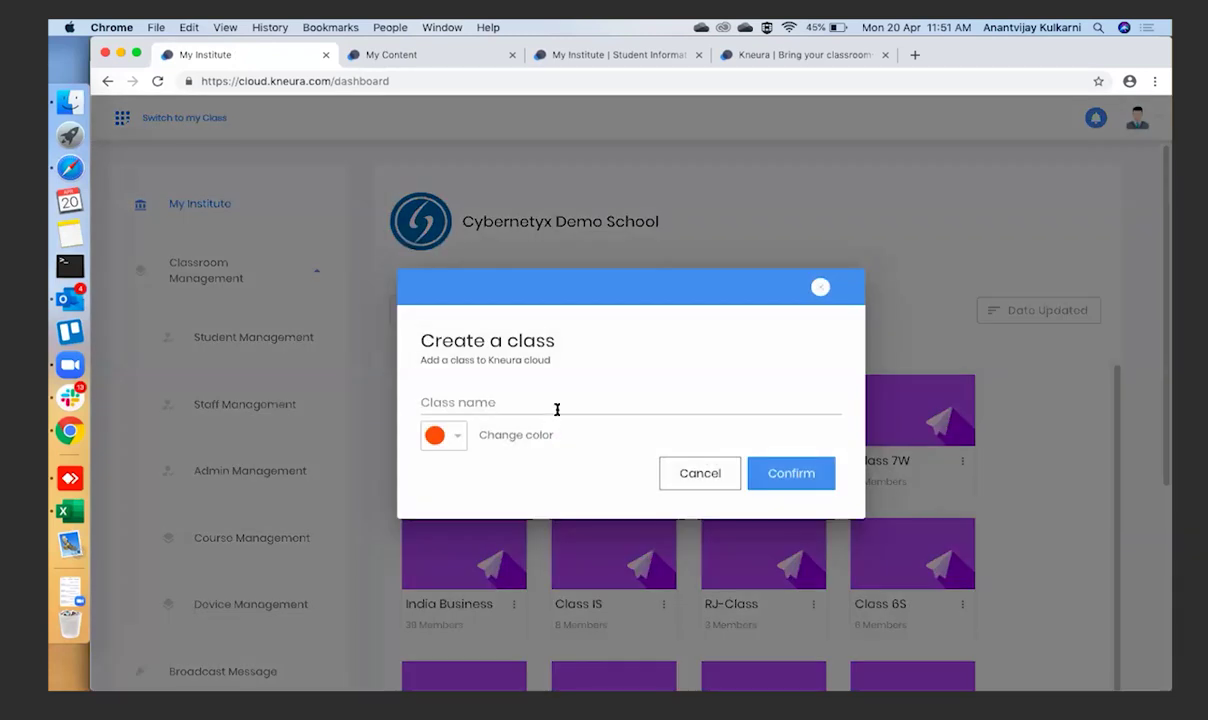
click(557, 405)
text(Demo)
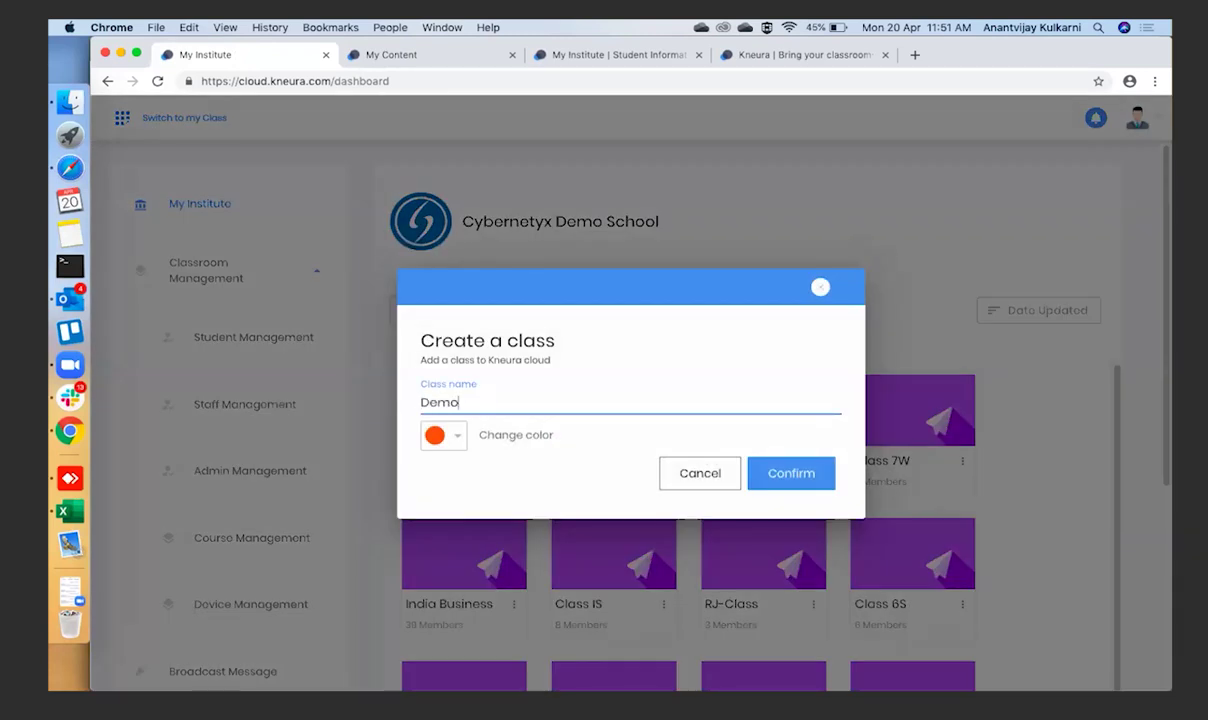
click(774, 485)
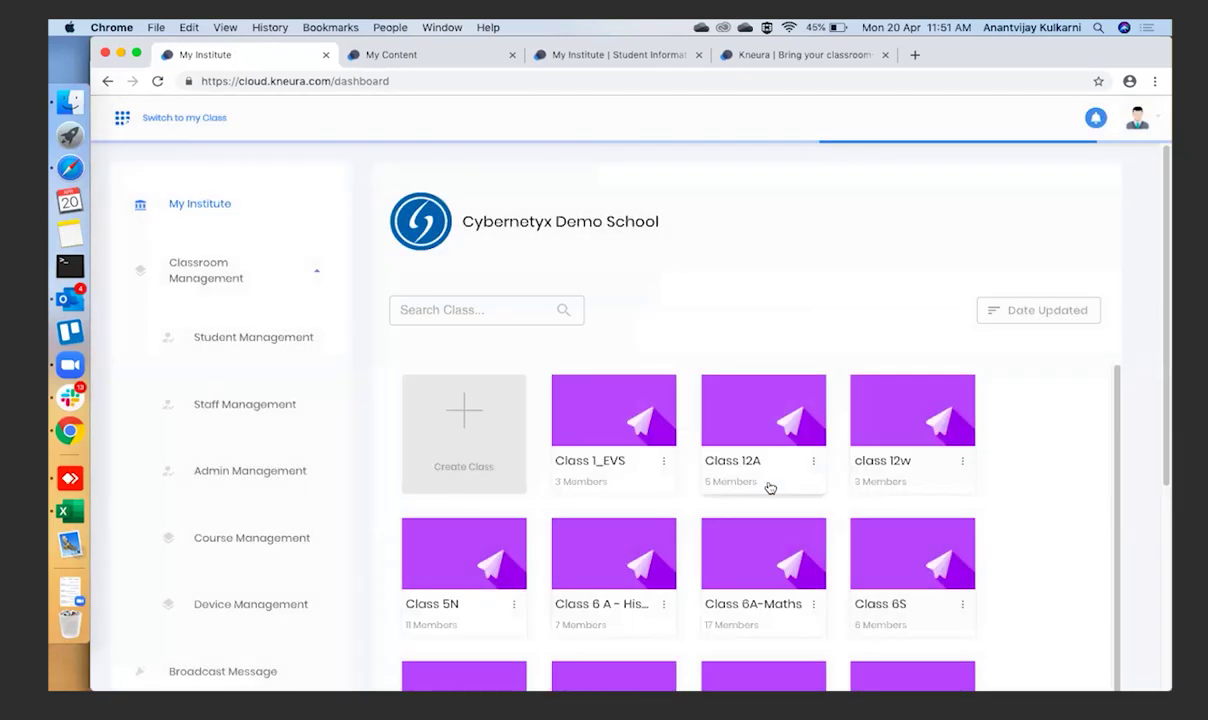
Open the Demo class and add the first, third and fifth students of the selection list to it.
scroll(816, 405, down, 5)
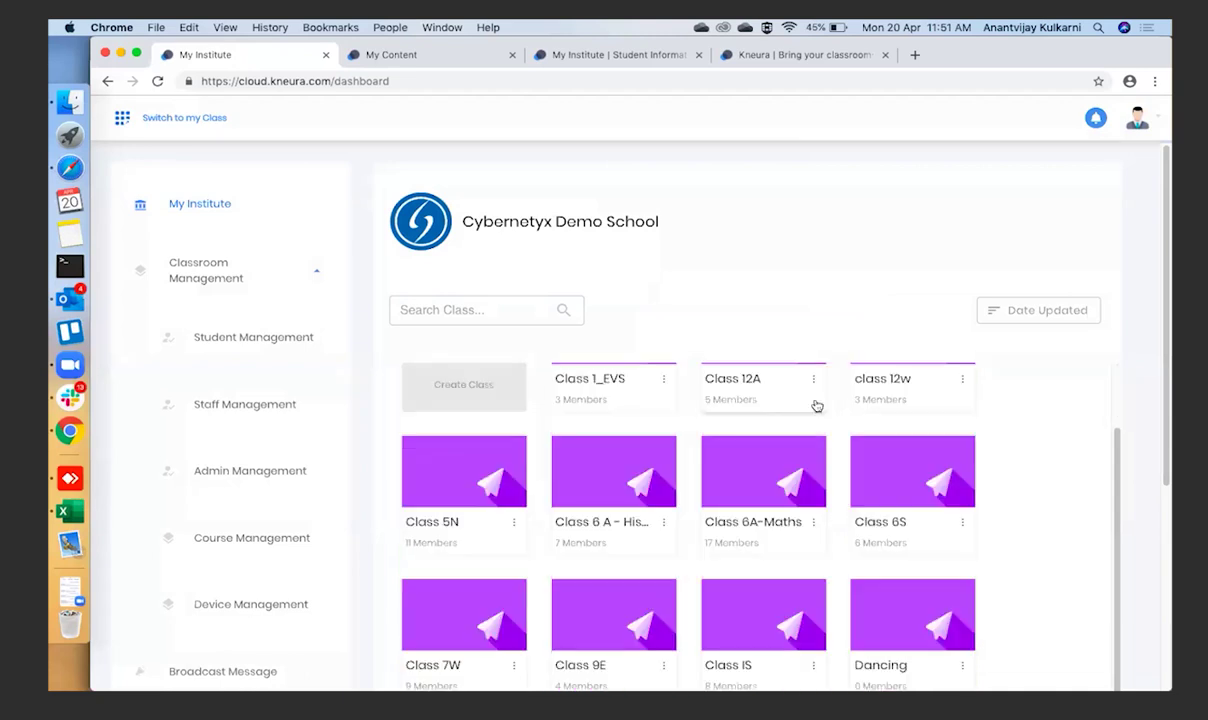
scroll(551, 499, down, 2)
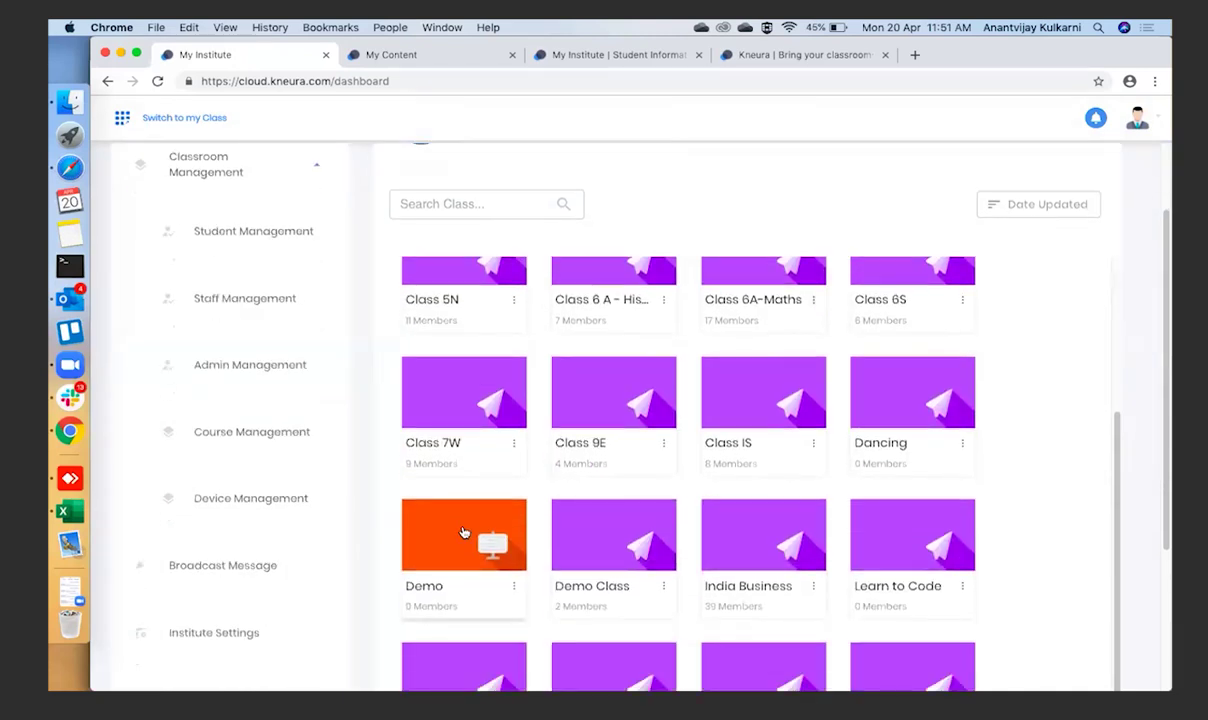
click(464, 628)
click(473, 299)
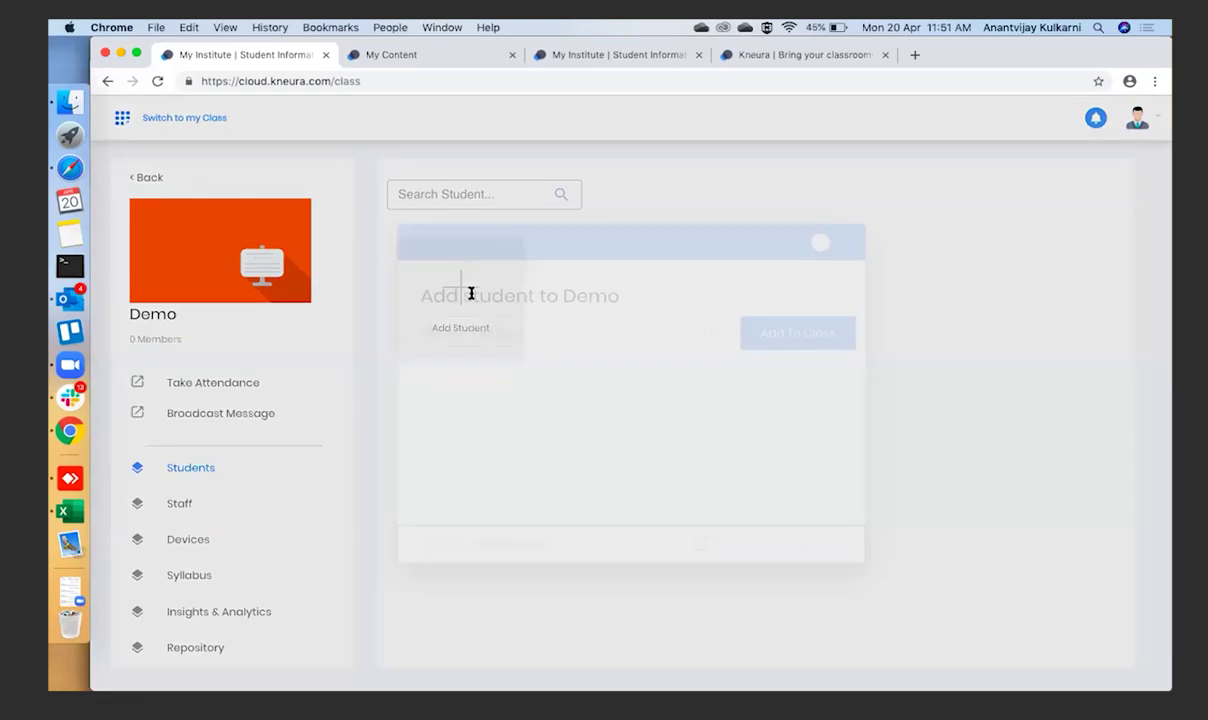
click(712, 331)
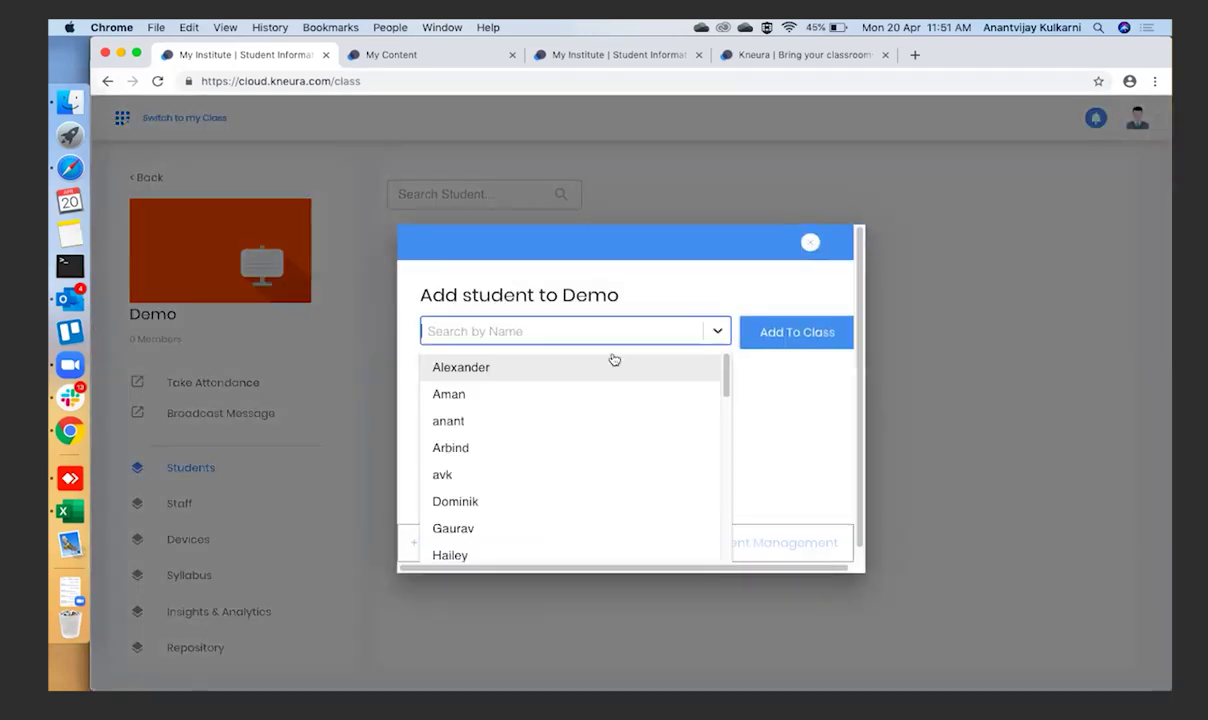
click(553, 366)
click(712, 331)
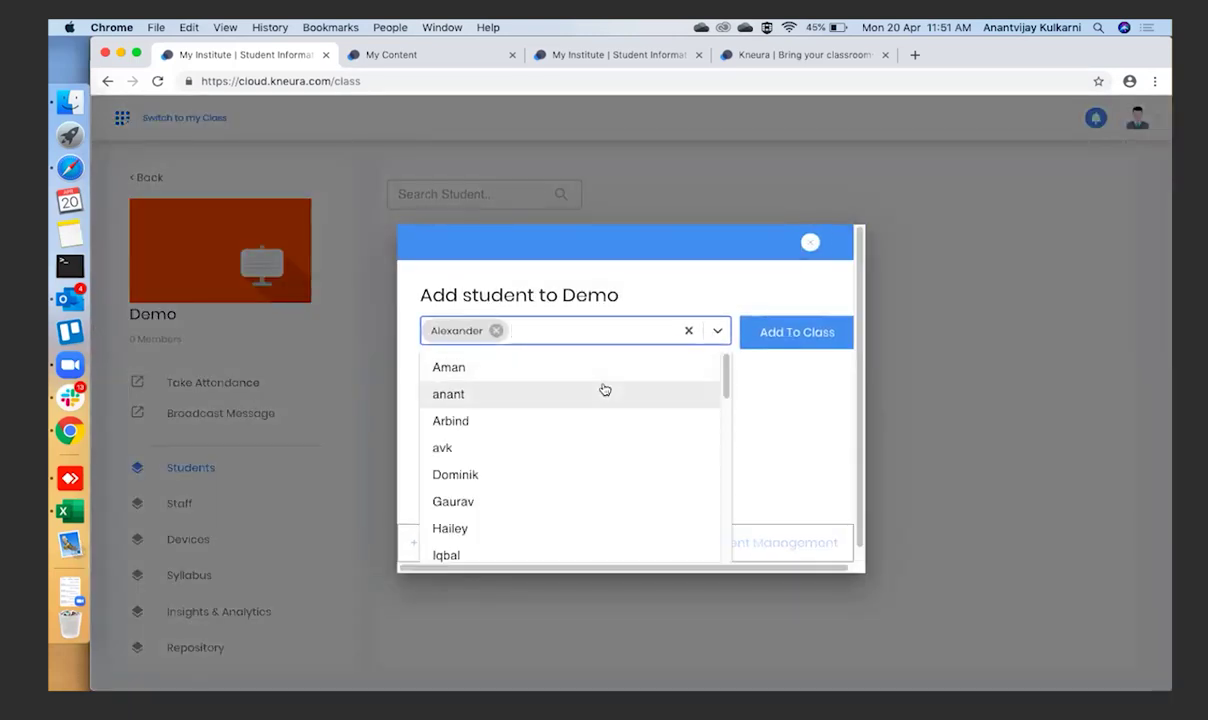
click(604, 393)
click(717, 330)
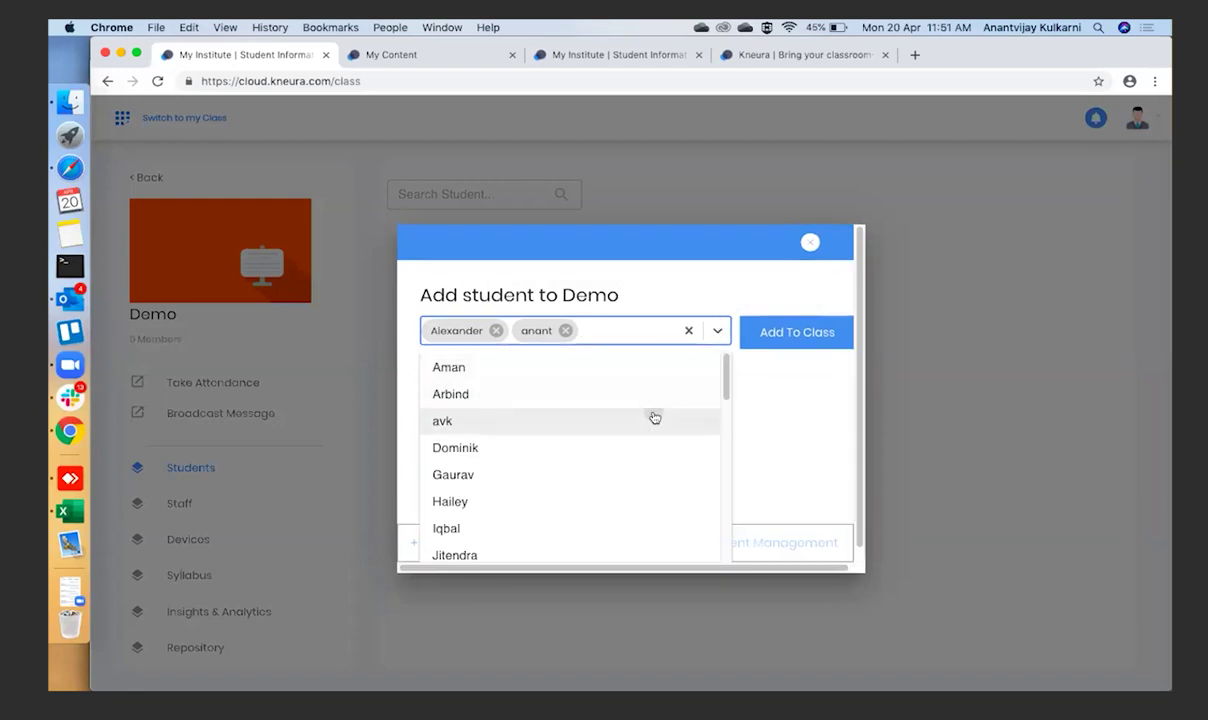
click(652, 419)
click(795, 337)
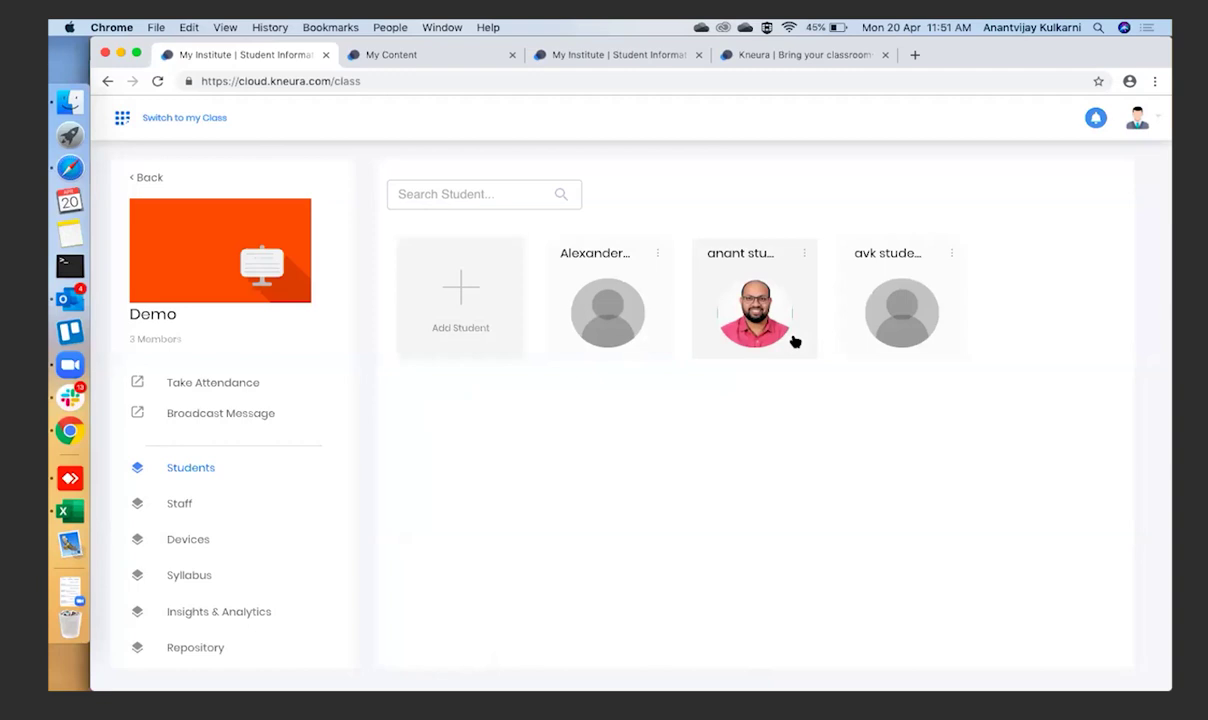
Add the sixth listed staff member to the Demo class.
click(215, 504)
click(474, 349)
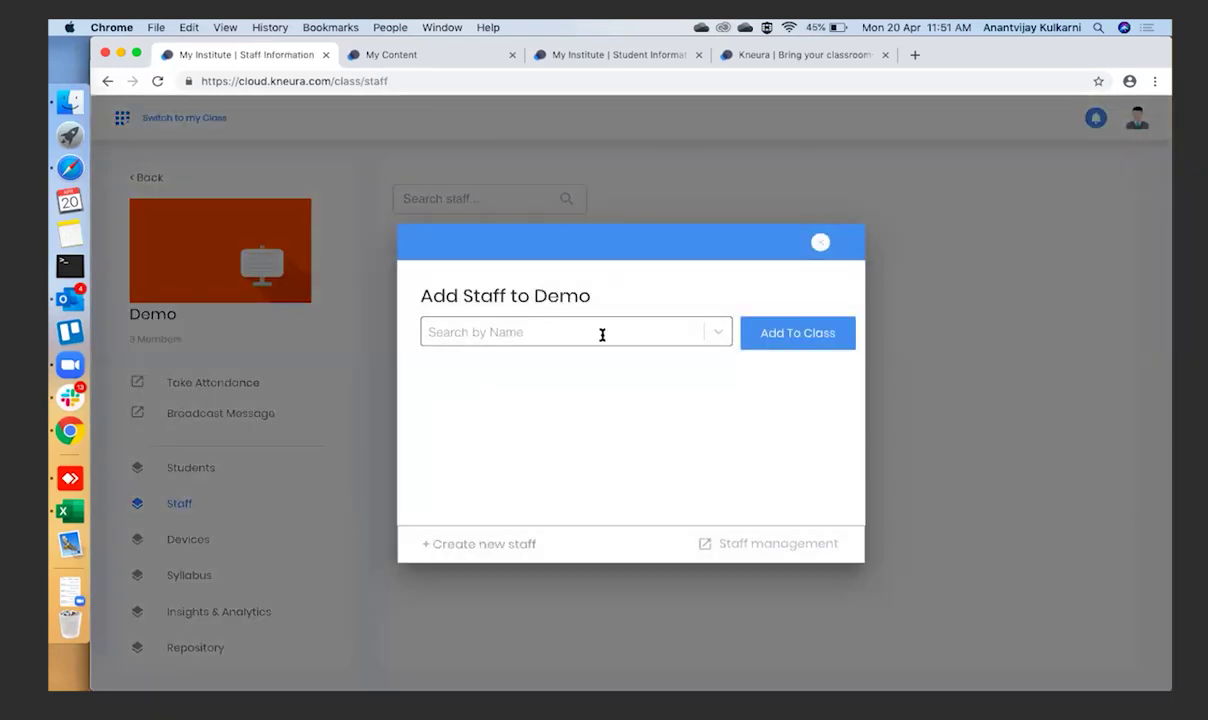
click(717, 331)
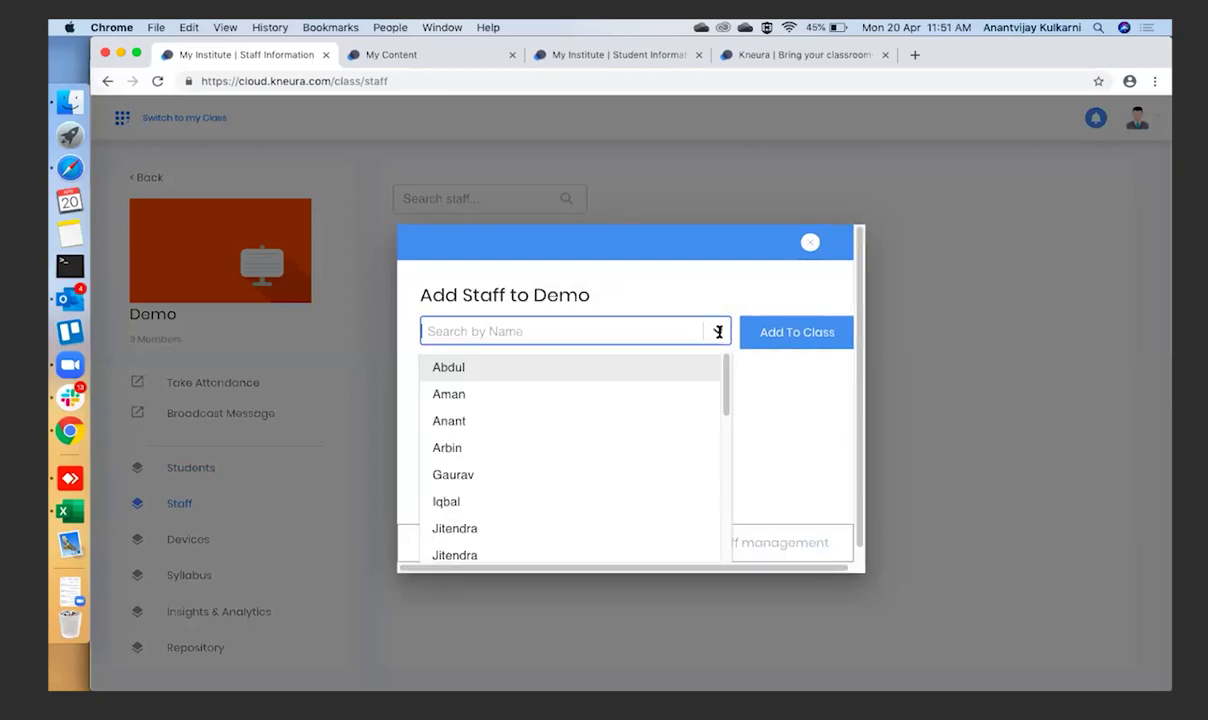
click(518, 500)
click(836, 338)
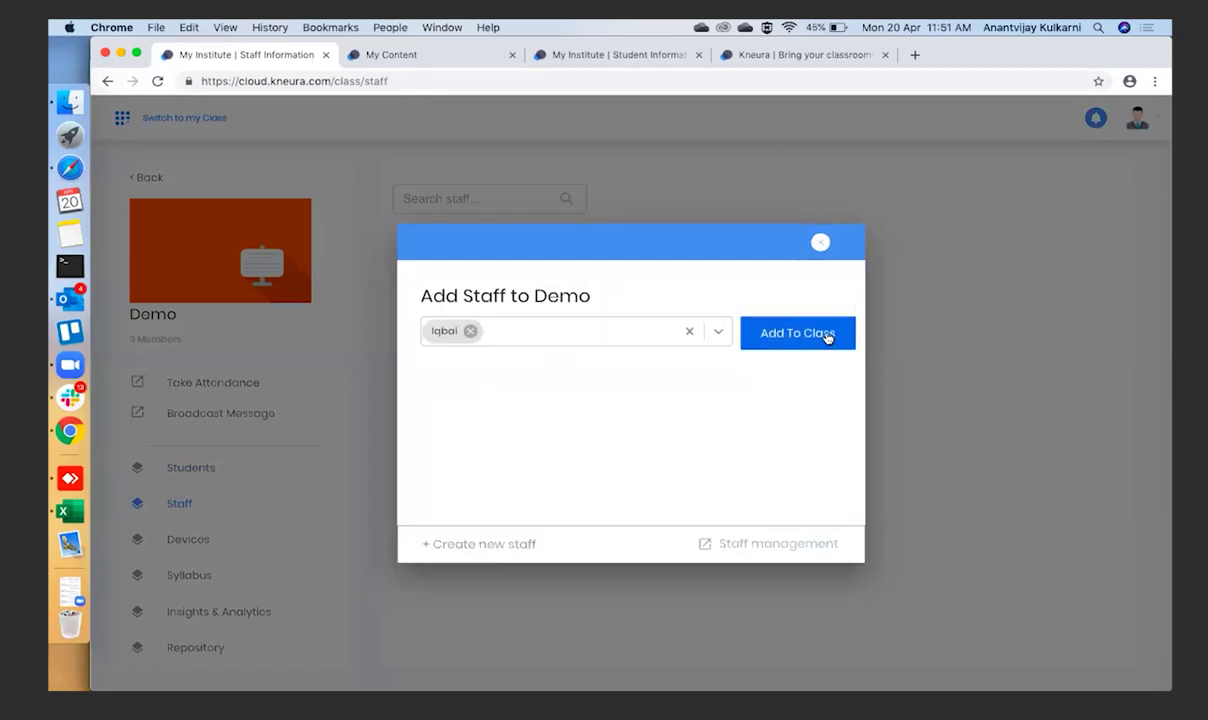
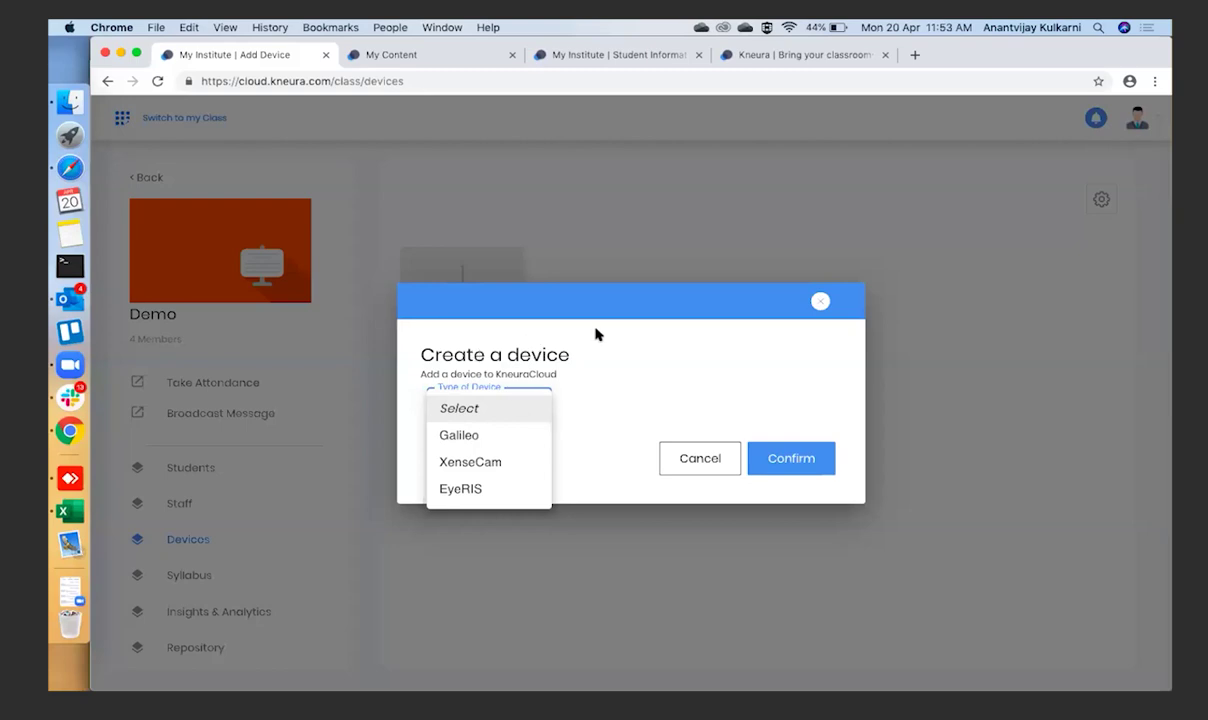
Dismiss the device type choices and close the device creation form without adding a device to the Demo class.
click(641, 316)
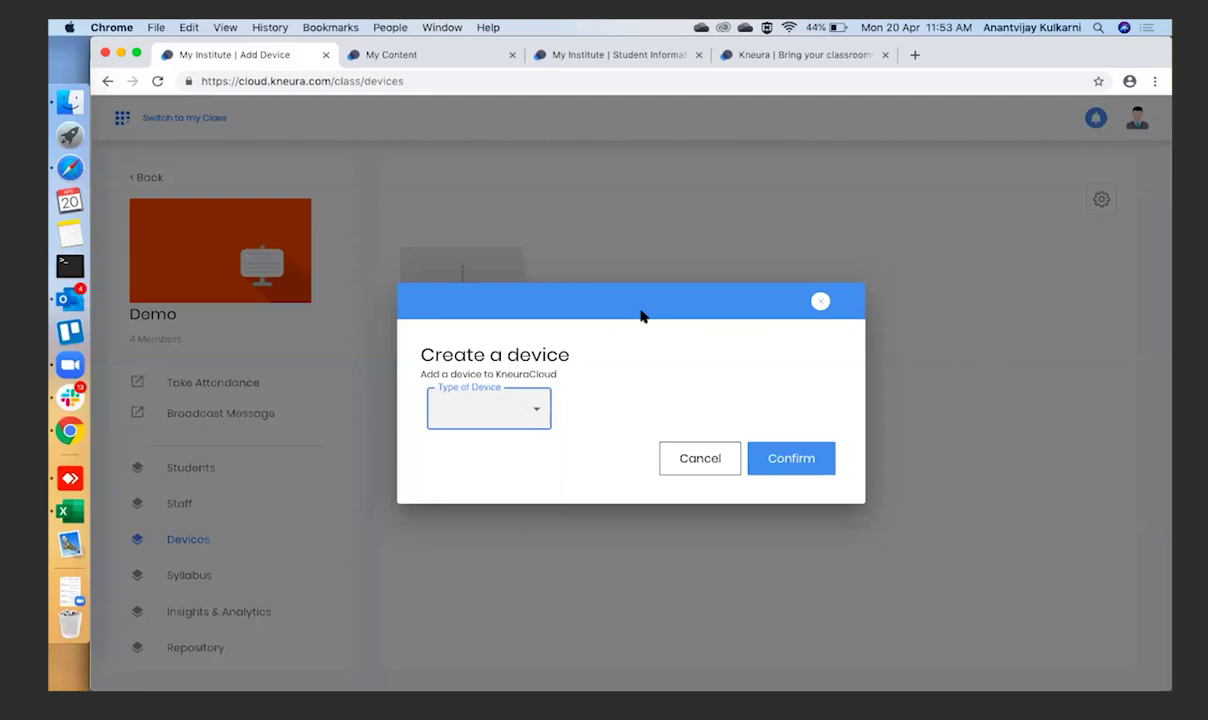
click(820, 301)
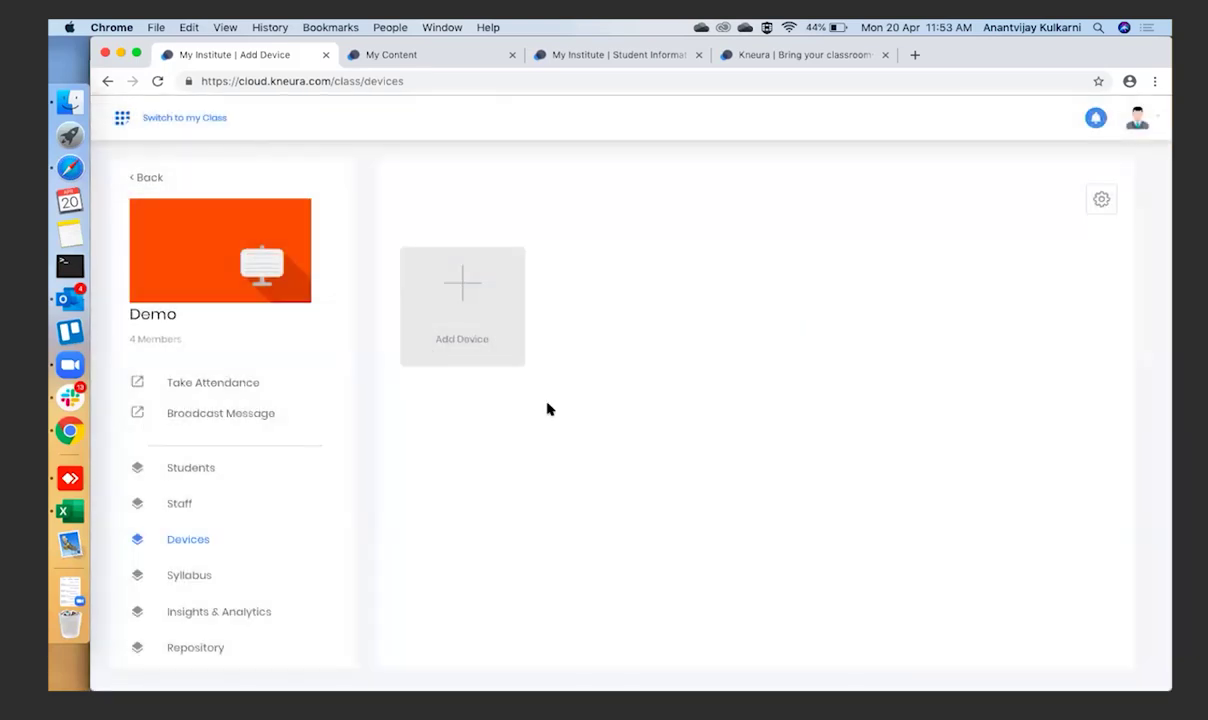
Attach Class 6 of the CBSE curriculum as the syllabus of the Demo class.
click(190, 578)
click(472, 249)
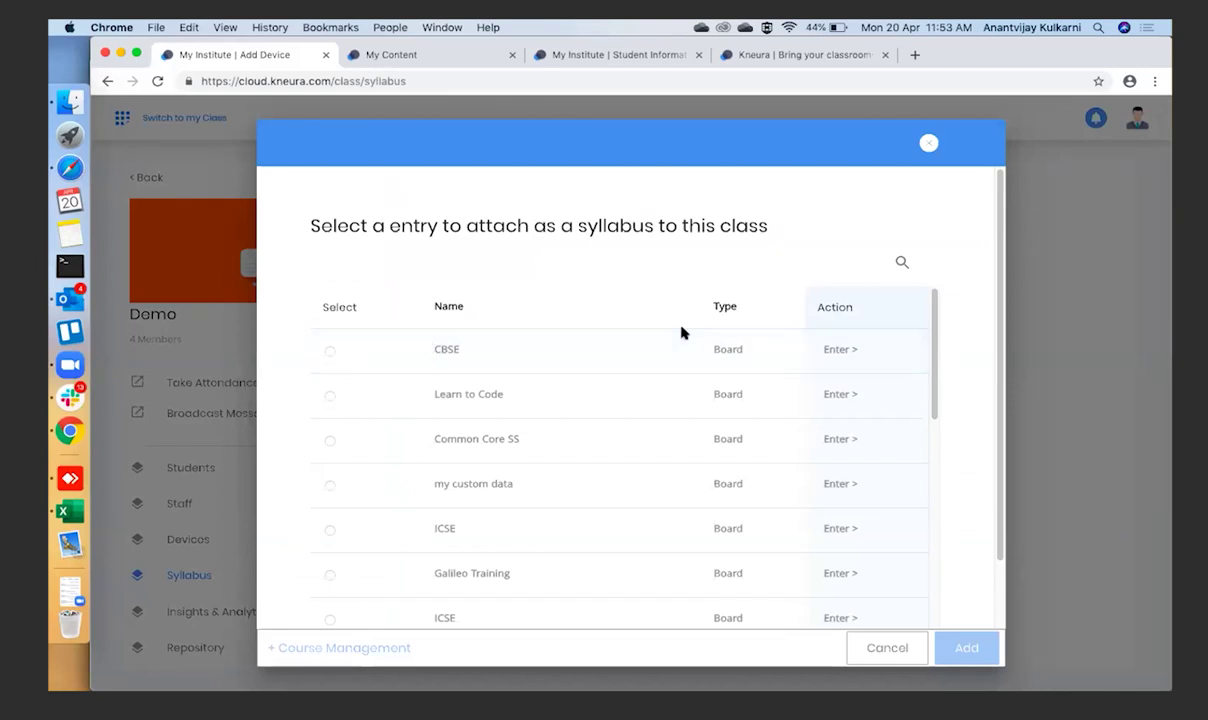
click(841, 349)
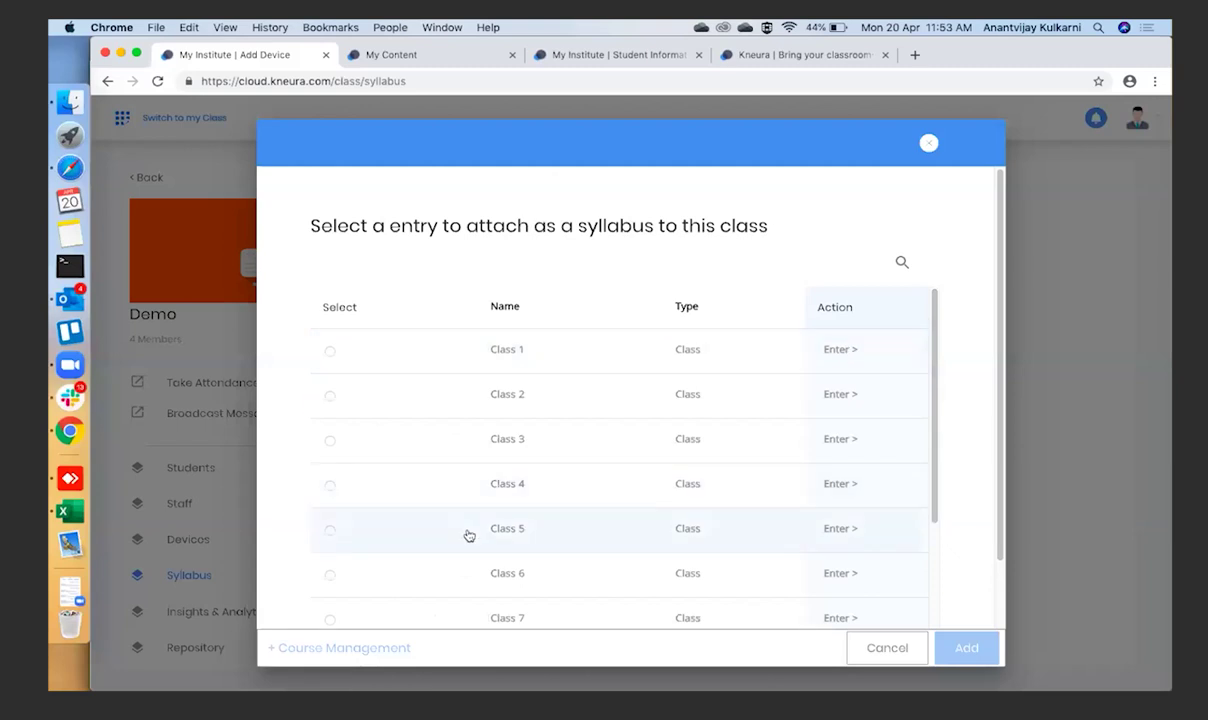
click(329, 574)
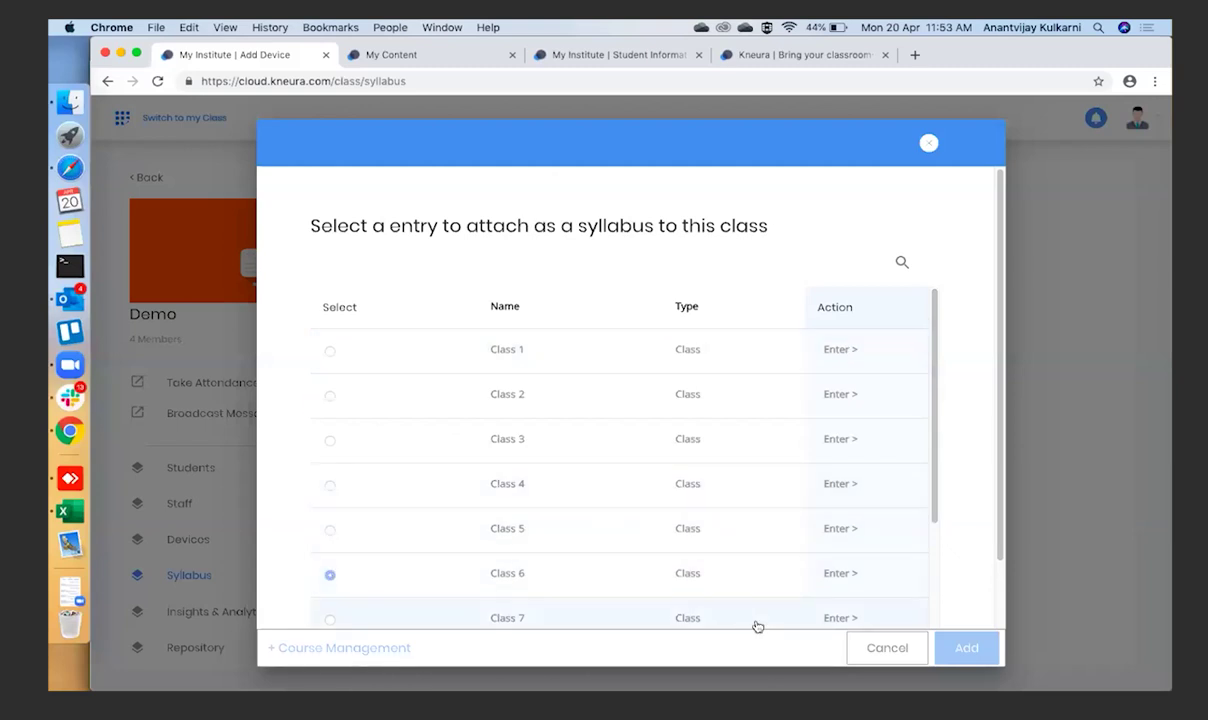
click(966, 647)
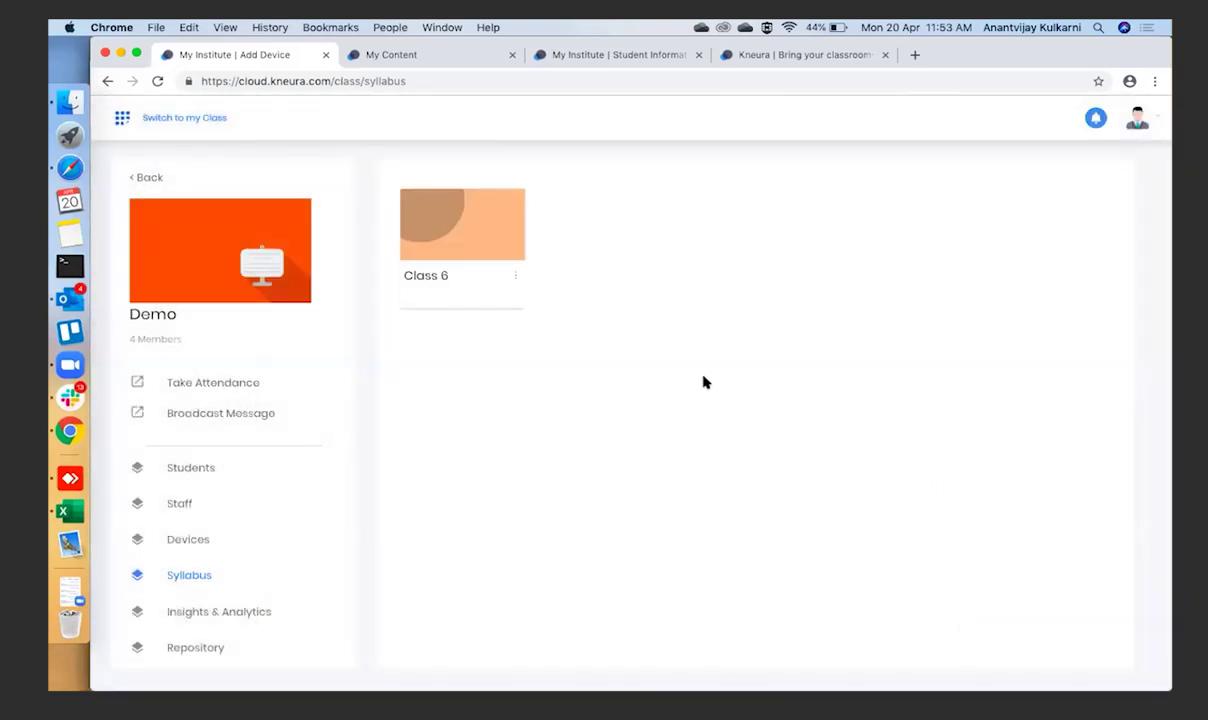